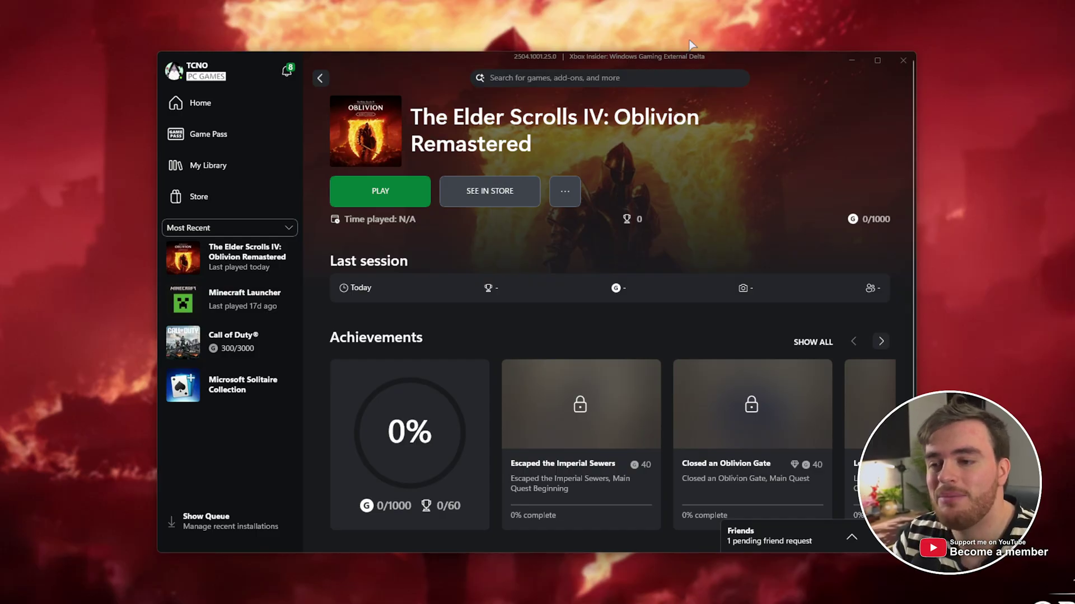
Step: Open File Explorer and browse Documents > My Games > Oblivion Remastered > Saved > SaveGames
key("super+e")
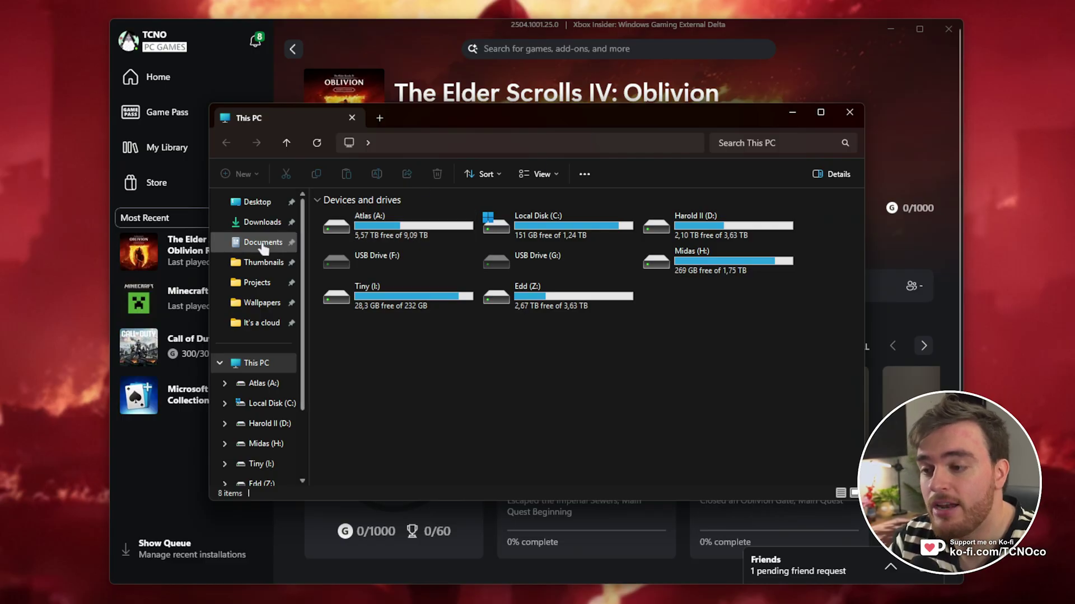
left_click(258, 242)
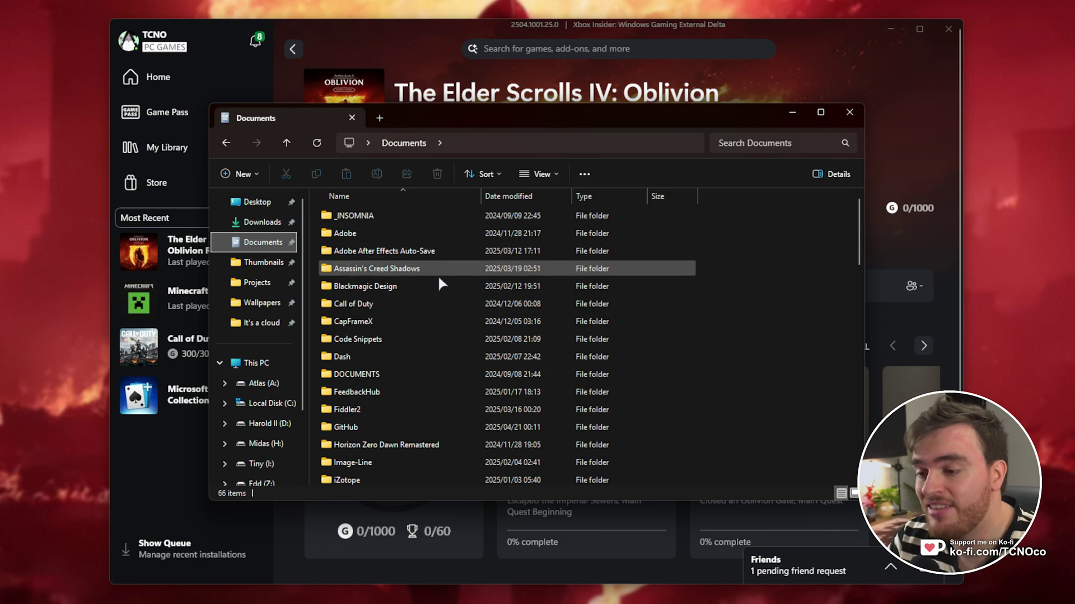
scroll(431, 341, "down", 7)
left_click(417, 216)
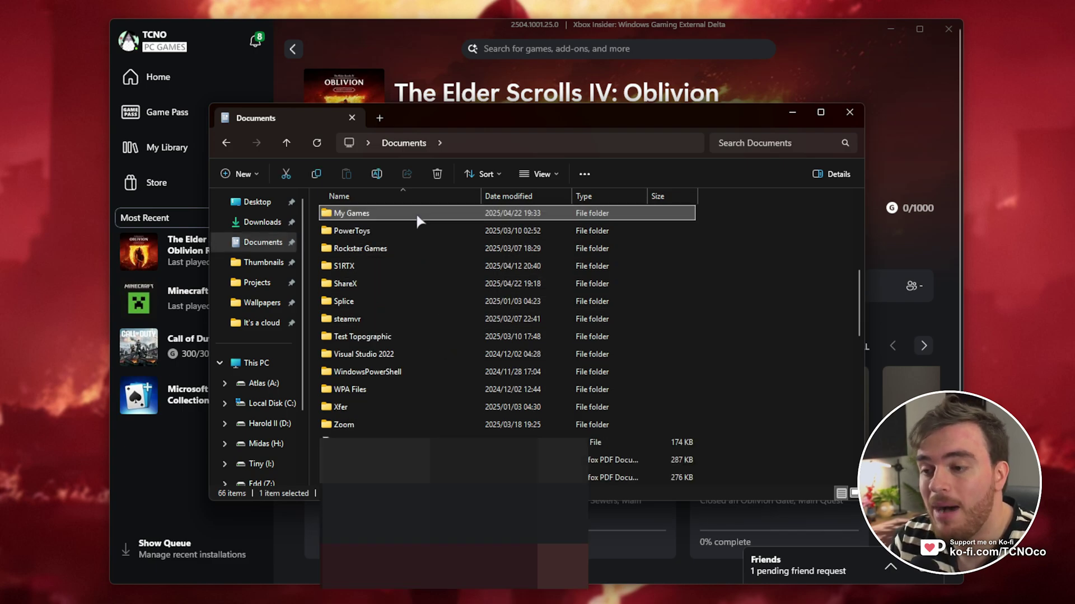
double_click(416, 214)
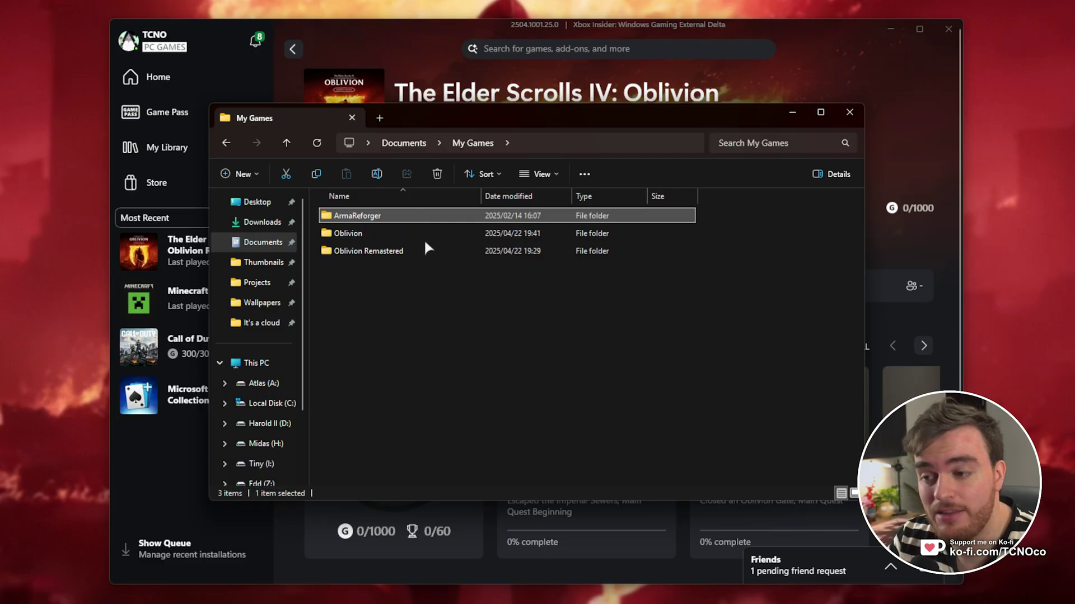
double_click(426, 248)
left_click(483, 218)
double_click(482, 218)
double_click(466, 250)
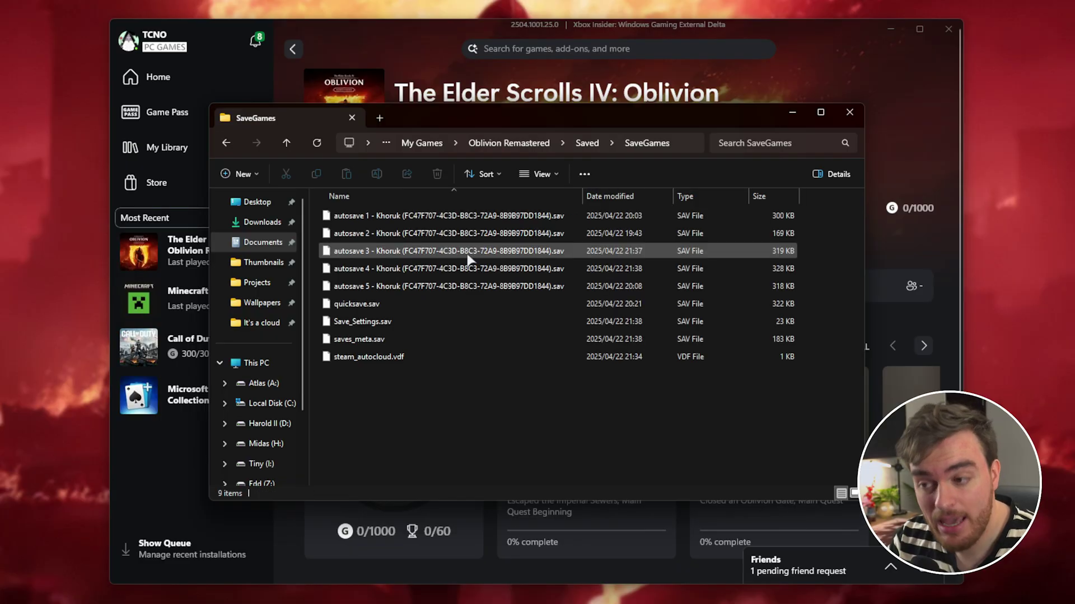
Step: Sort the nine save files by date modified, newest first, and select autosave 4
left_click_drag(843, 414, 668, 152)
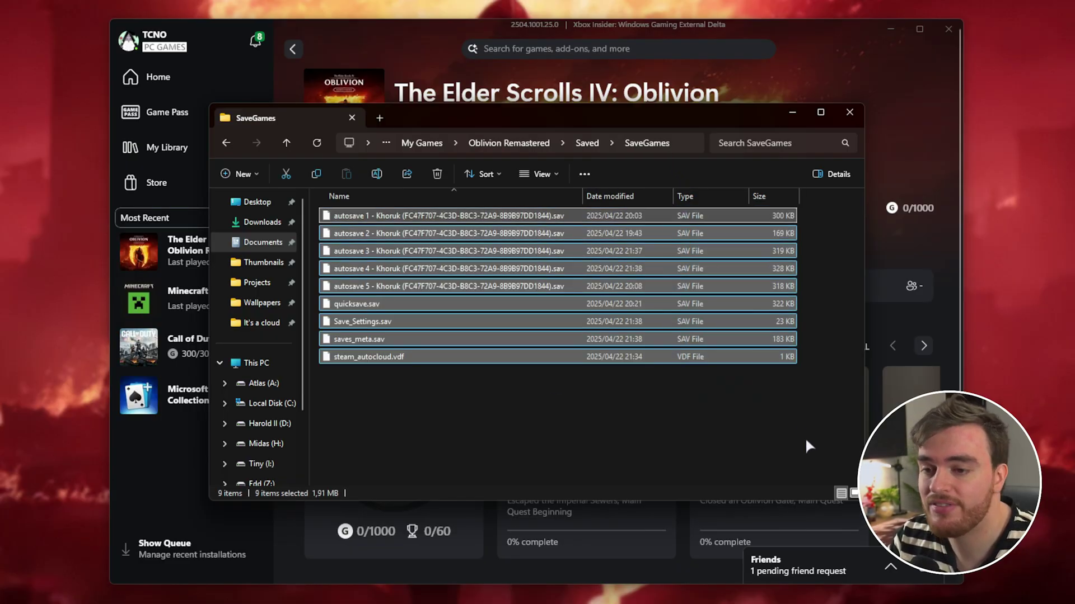
left_click(835, 425)
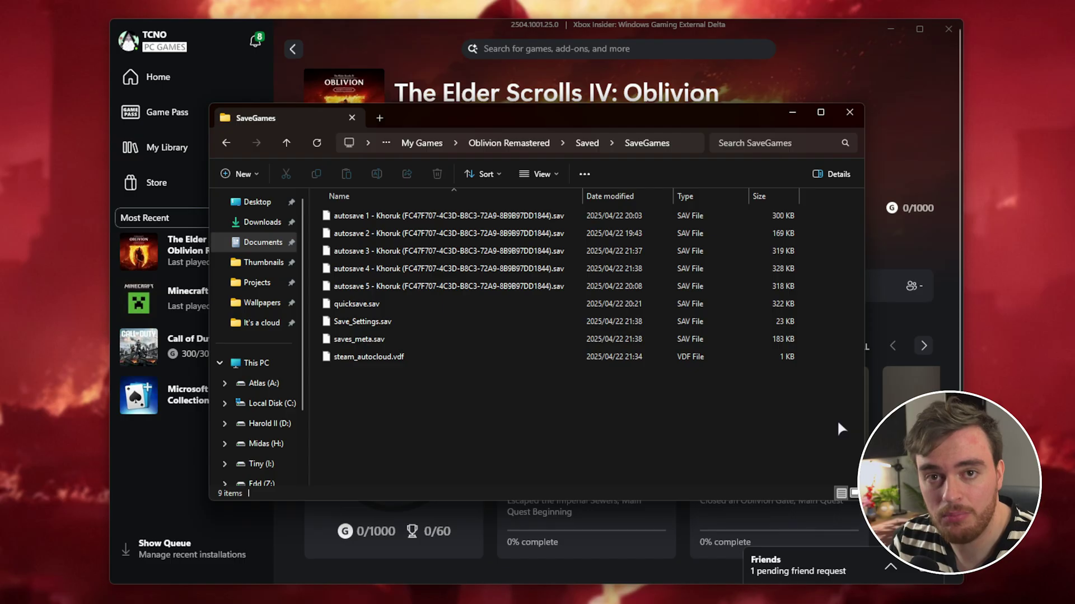
left_click(644, 191)
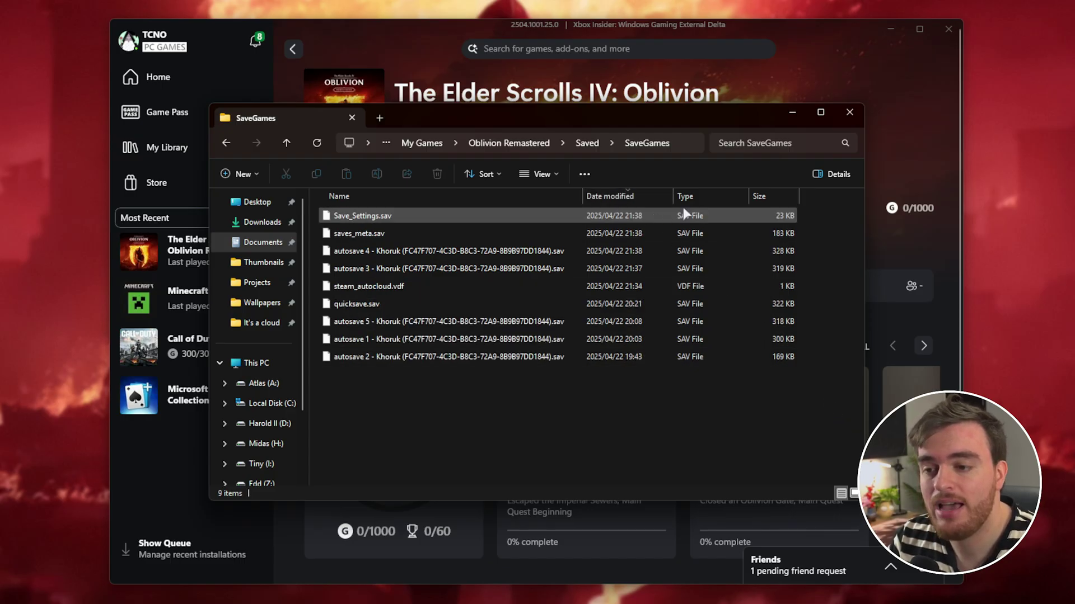
left_click(731, 252)
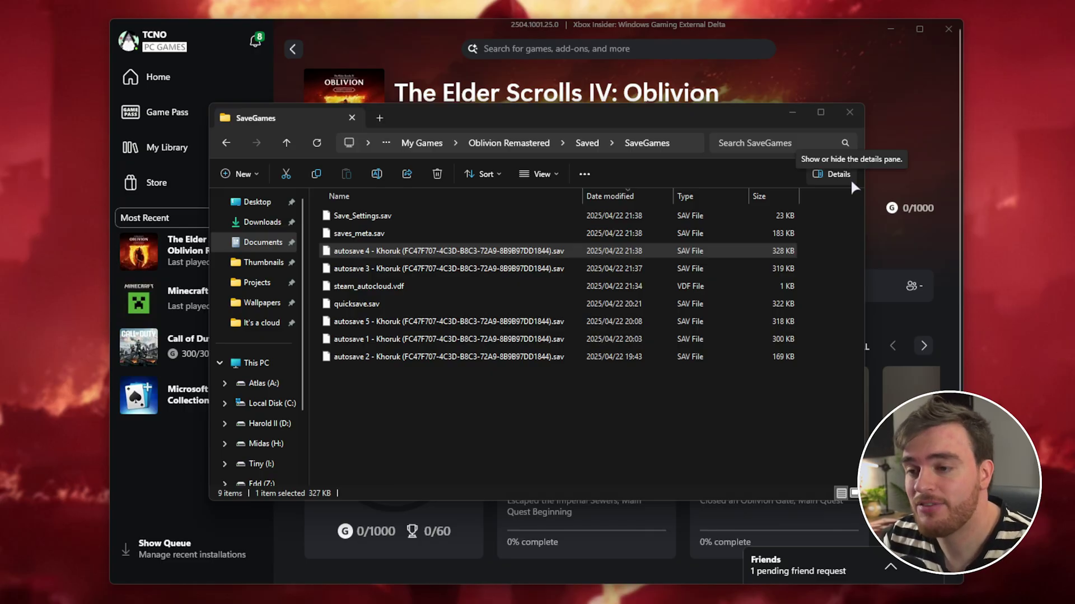
Step: Open %LocalAppData% from the Run box and check its full folder path
key("super+r")
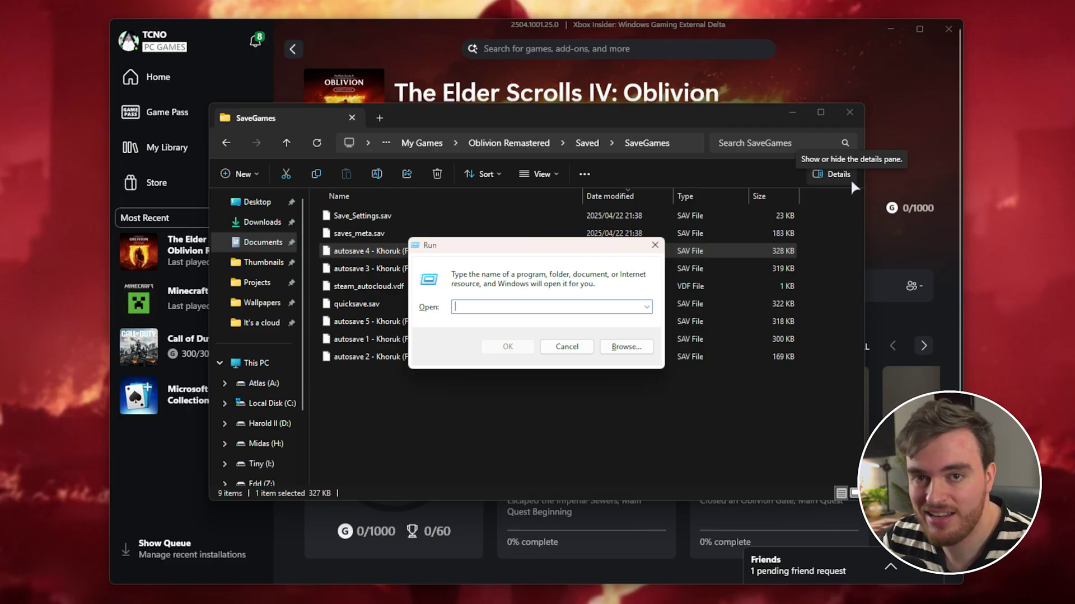
type("%LocalAppData%")
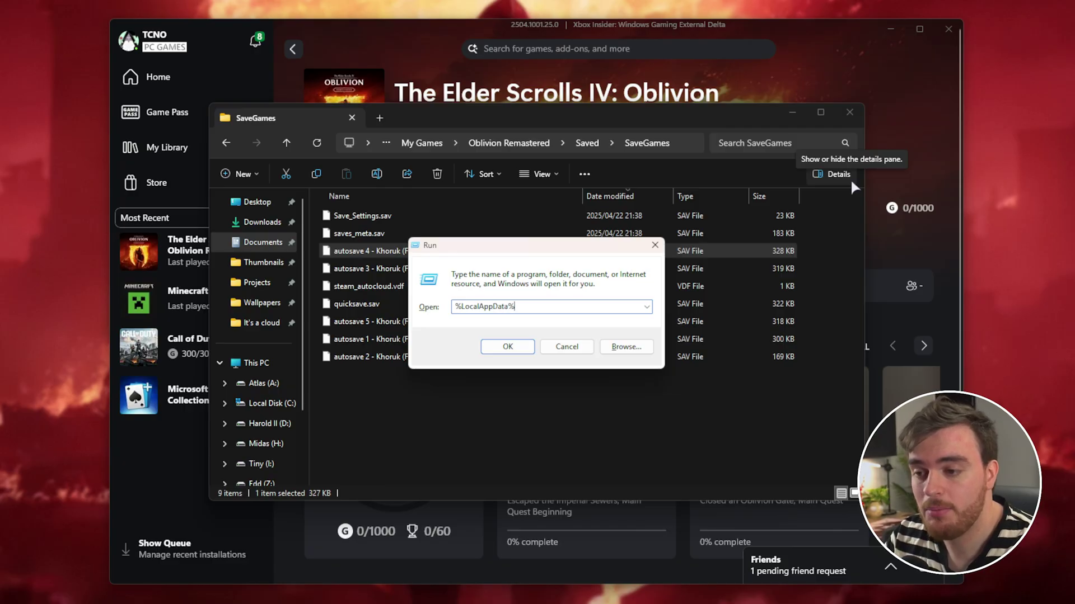
key("Return")
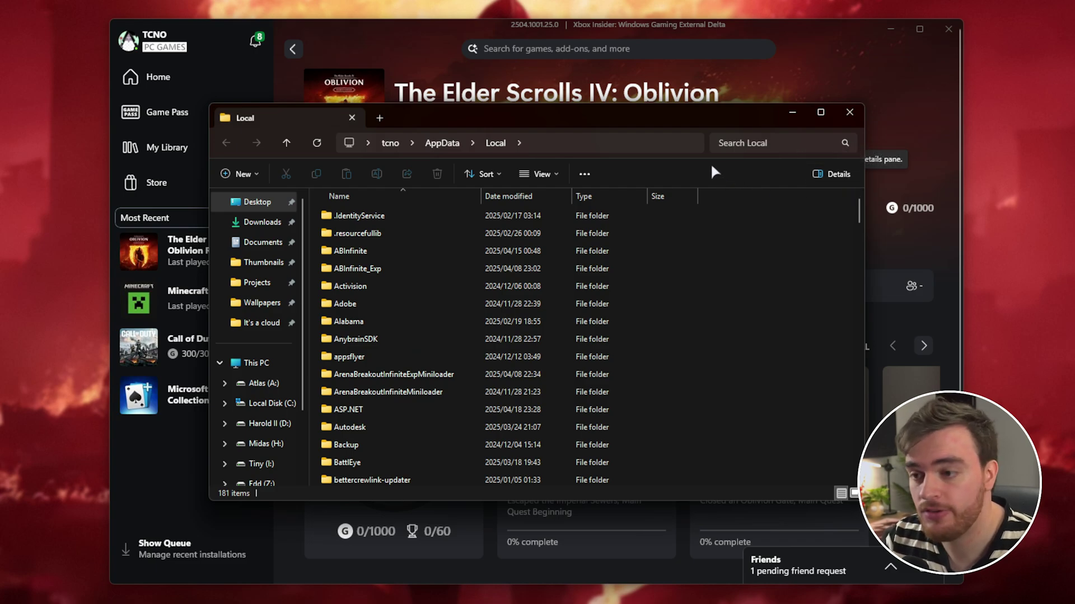
left_click(544, 141)
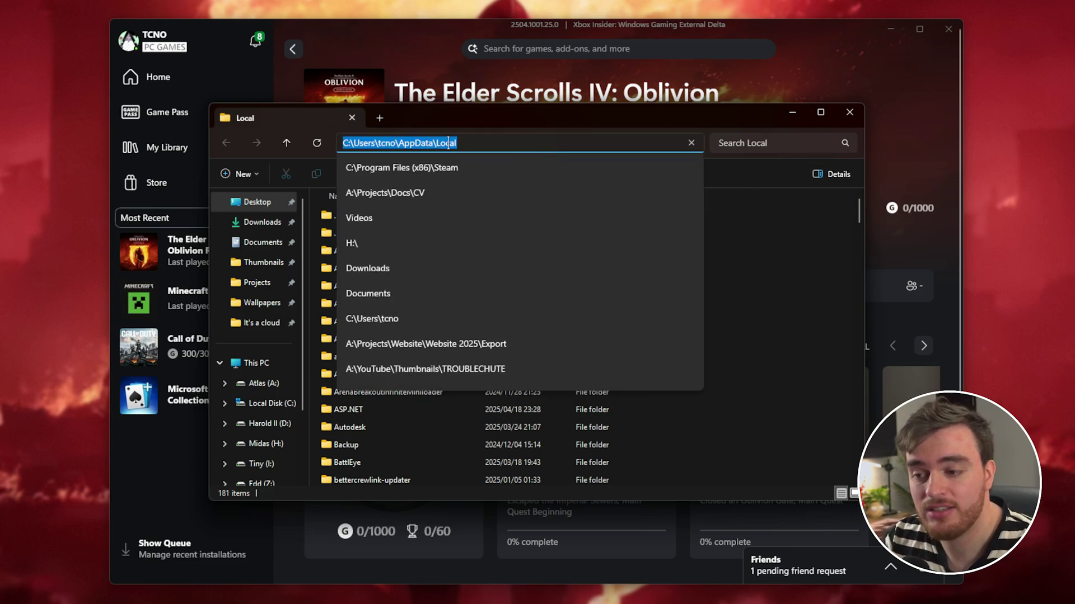
left_click(760, 274)
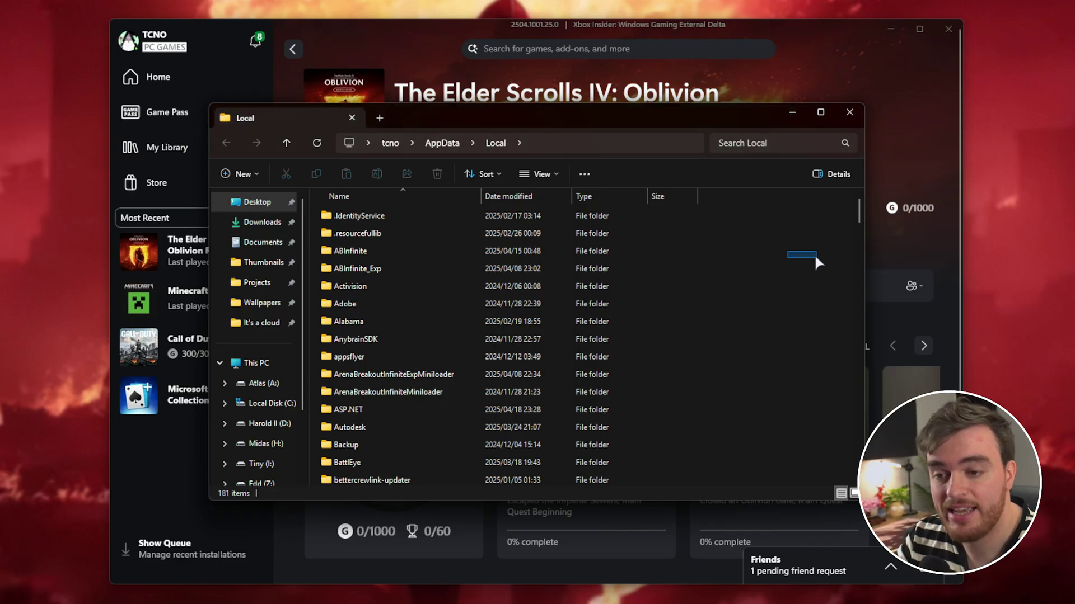
Step: Open the Packages folder and select the BethesdaSoftworks.ProjectAltar folder
key("p")
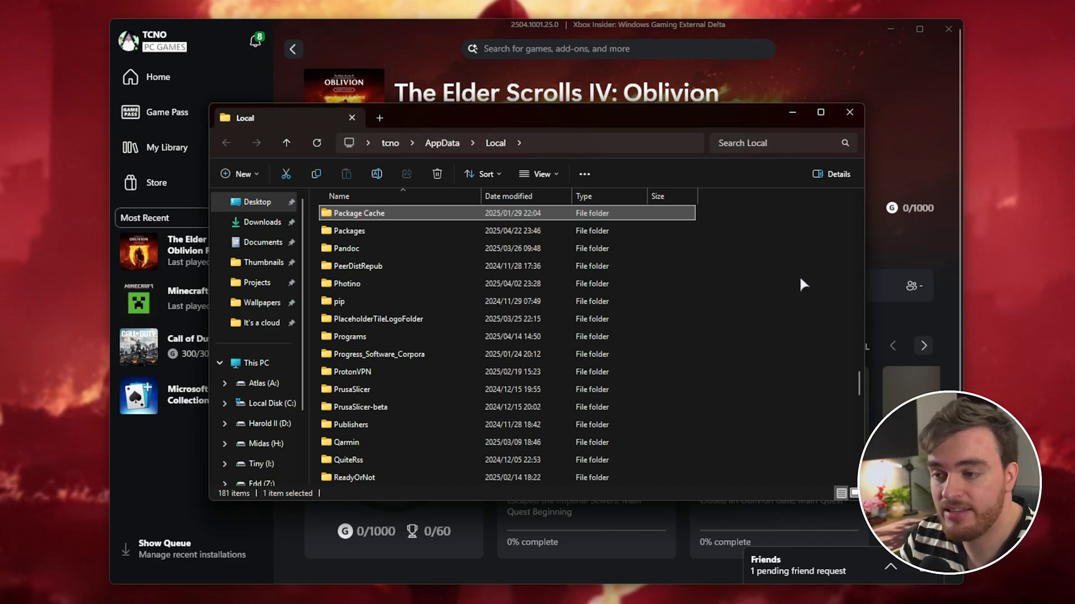
left_click(388, 235)
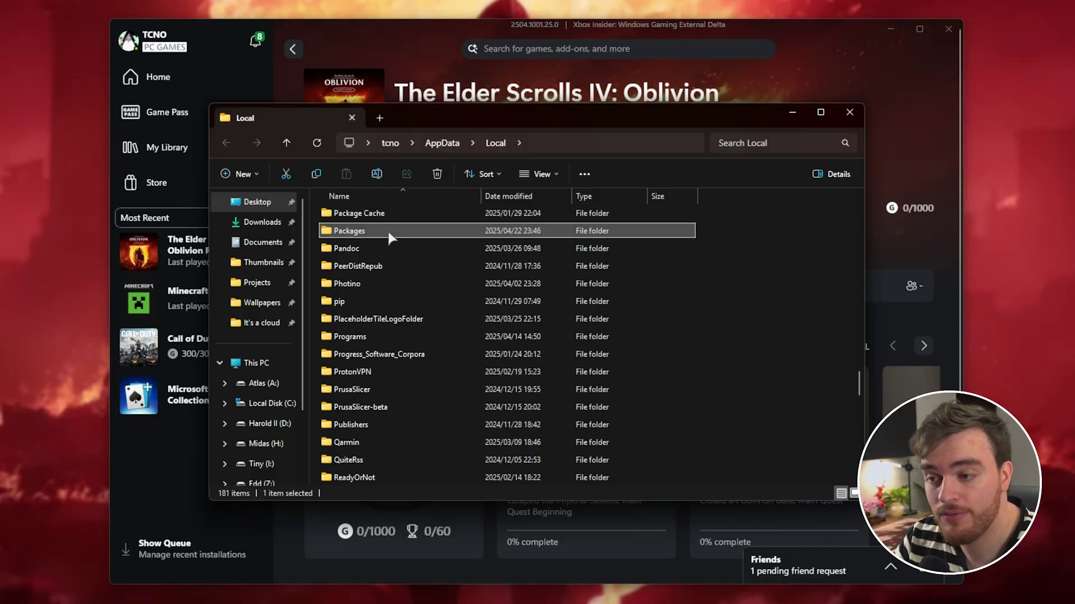
double_click(427, 234)
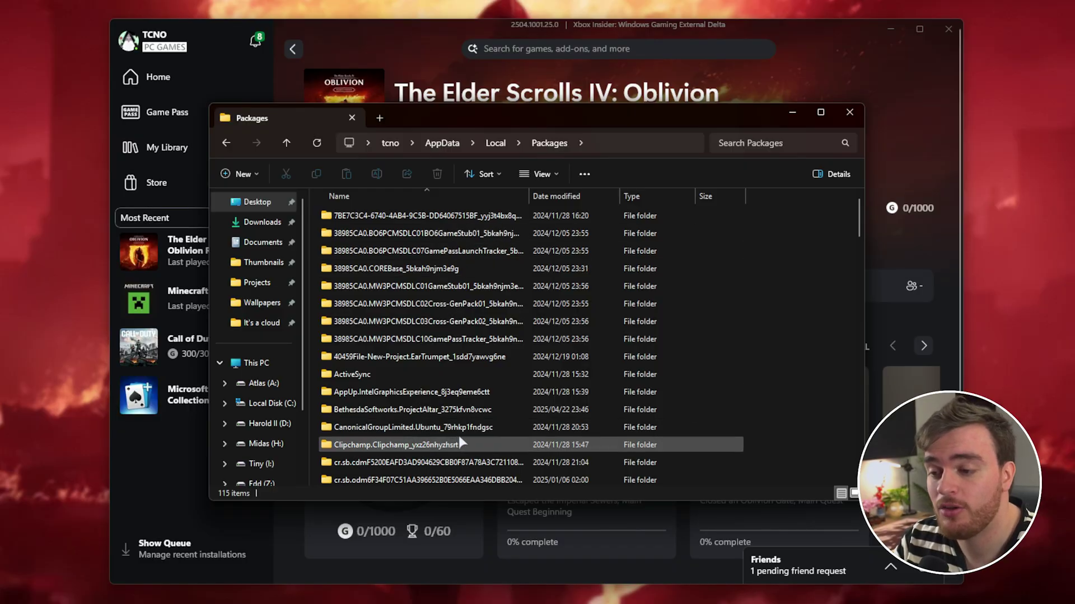
left_click(443, 413)
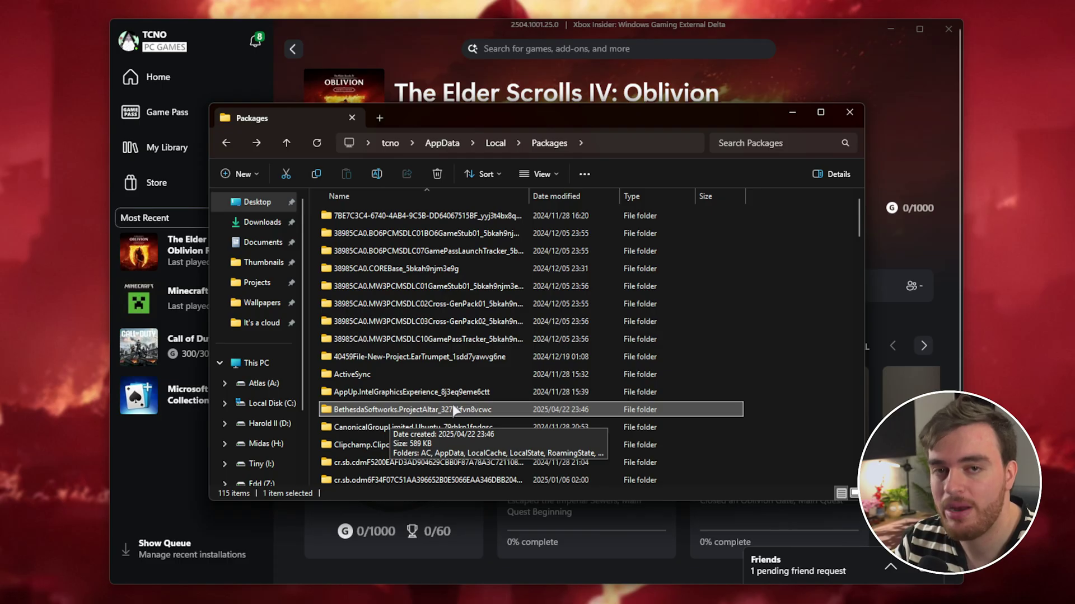
Step: Go into BethesdaSoftworks.ProjectAltar > SystemAppData > wgs > the long-ID save container folder
double_click(454, 410)
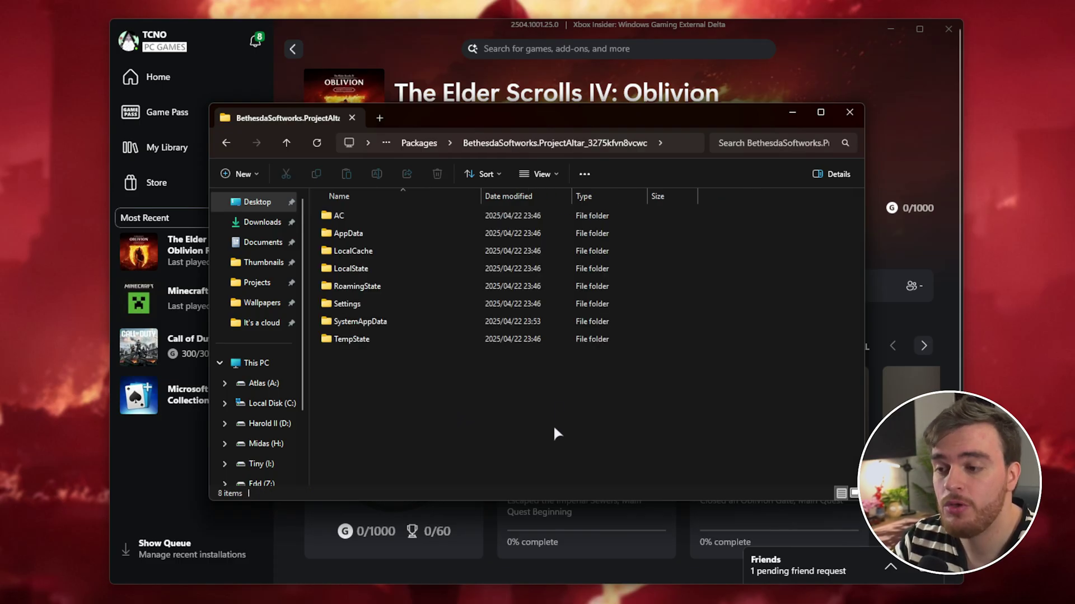
key("ctrl+a")
left_click(626, 405)
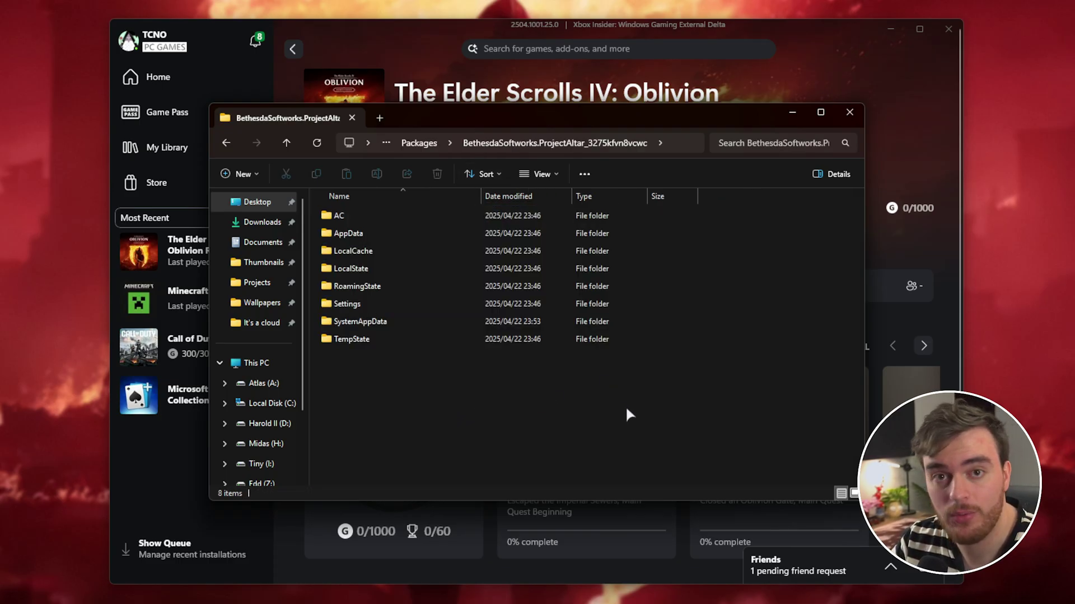
double_click(447, 322)
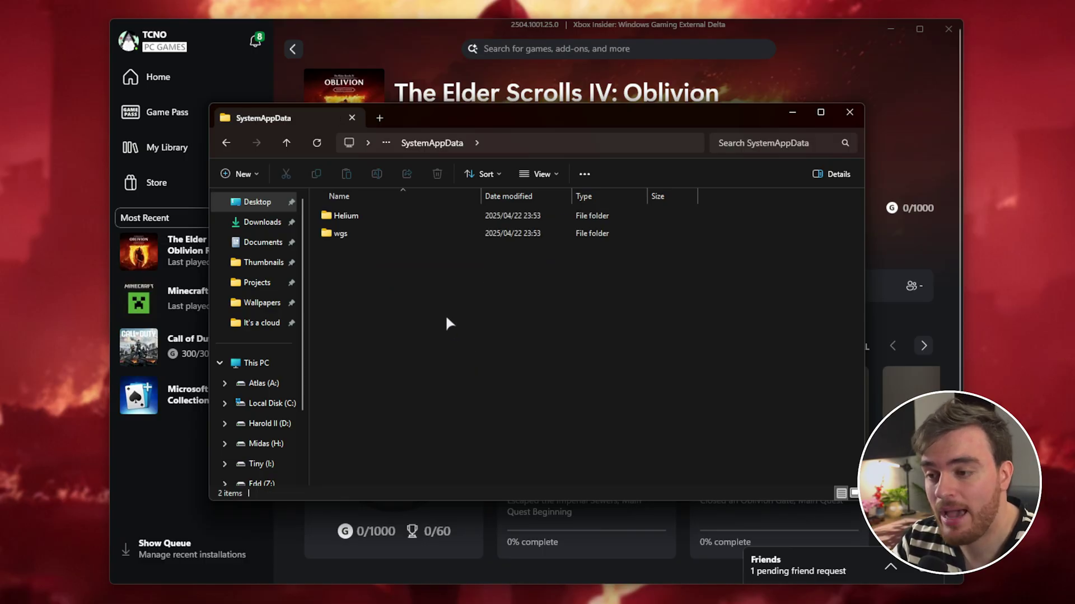
double_click(433, 234)
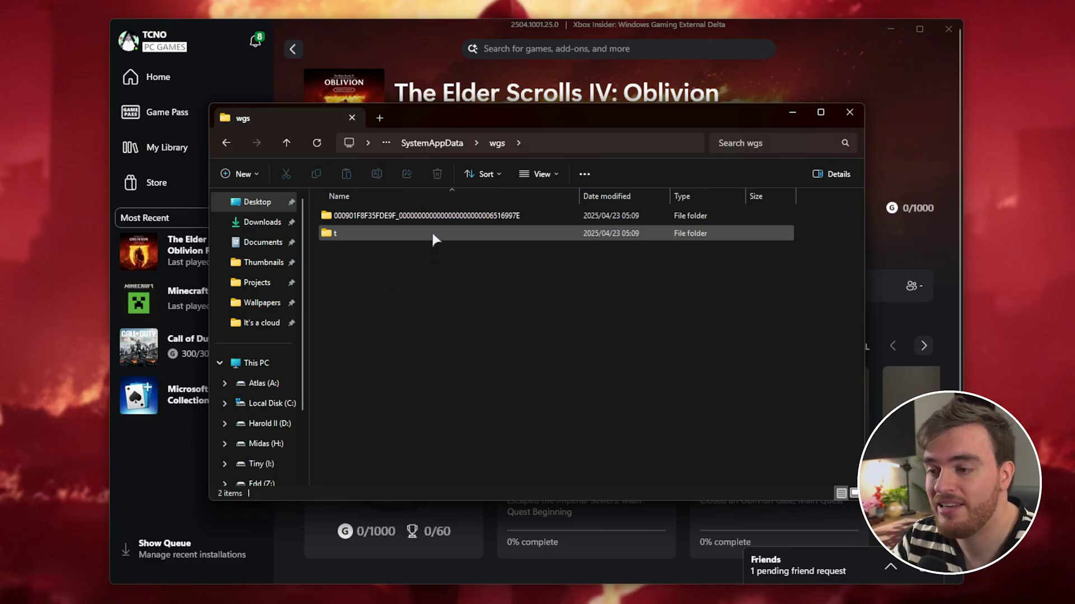
double_click(459, 216)
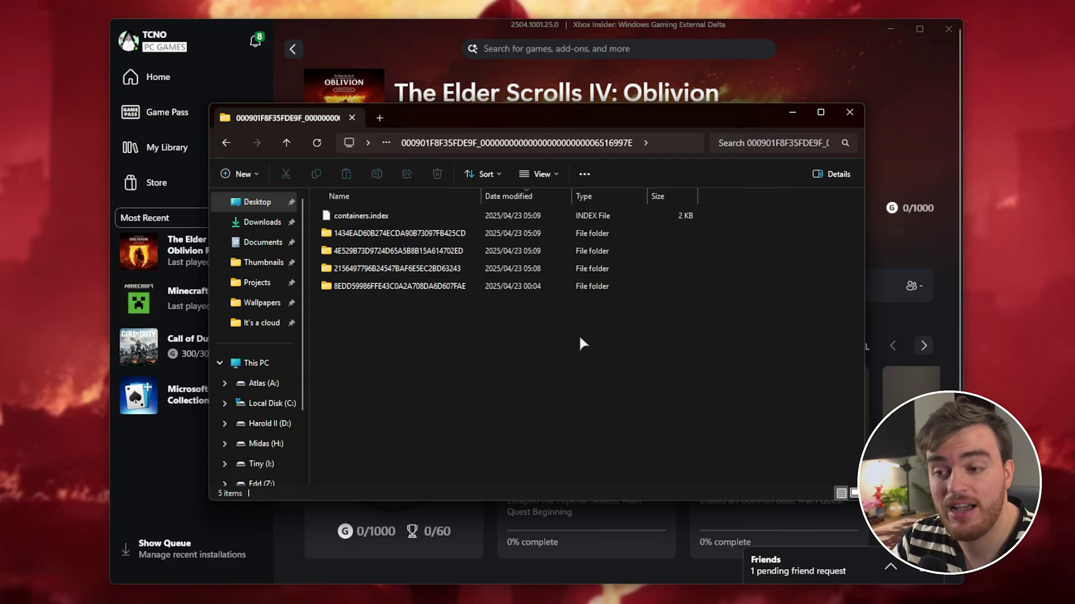
Step: Check each numbered container subfolder, finding the 327 KB save in the third
left_click_drag(581, 341, 507, 230)
left_click(489, 297)
double_click(472, 234)
key("alt+Left")
double_click(545, 251)
key("alt+Left")
double_click(487, 269)
left_click(474, 216)
key("alt+Left")
left_click(458, 144)
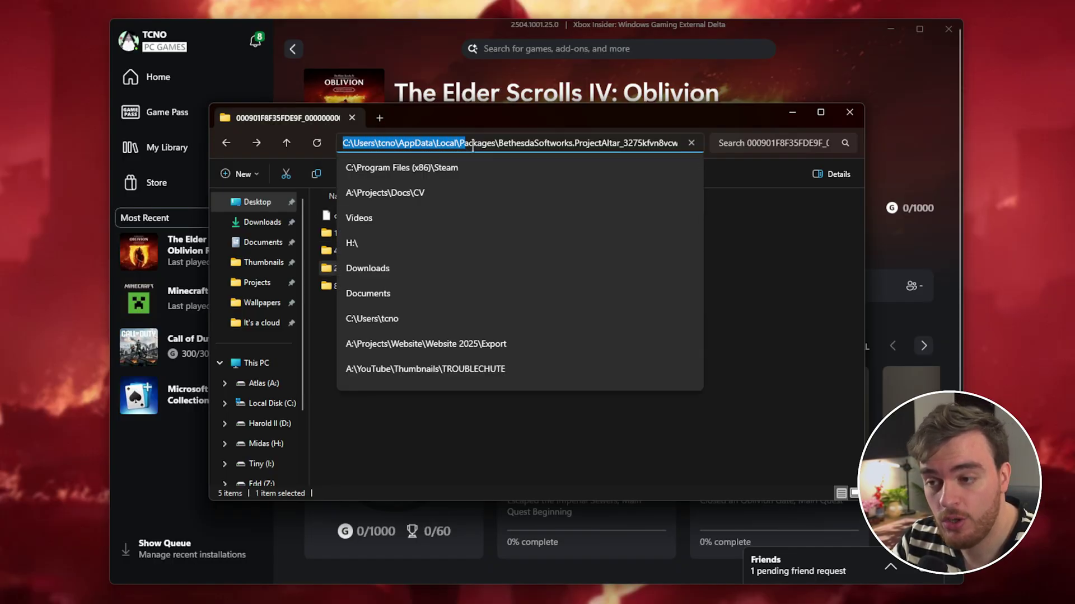
Step: Inspect the address bar path, picking out the SystemAppData and wgs parts
double_click(474, 145)
double_click(525, 143)
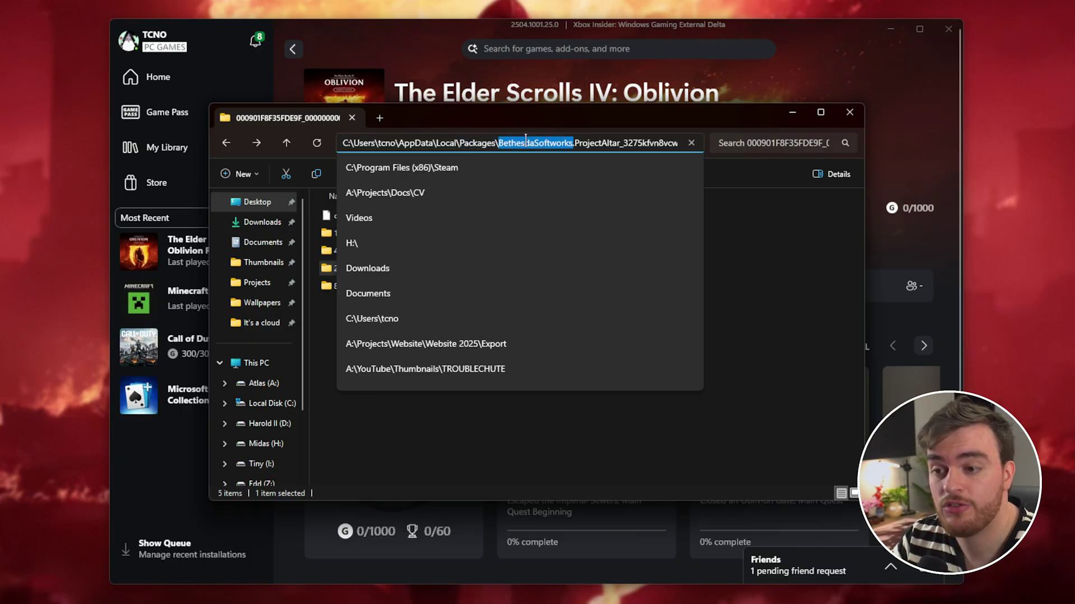
double_click(606, 143)
left_click_drag(662, 143, 673, 140)
double_click(596, 145)
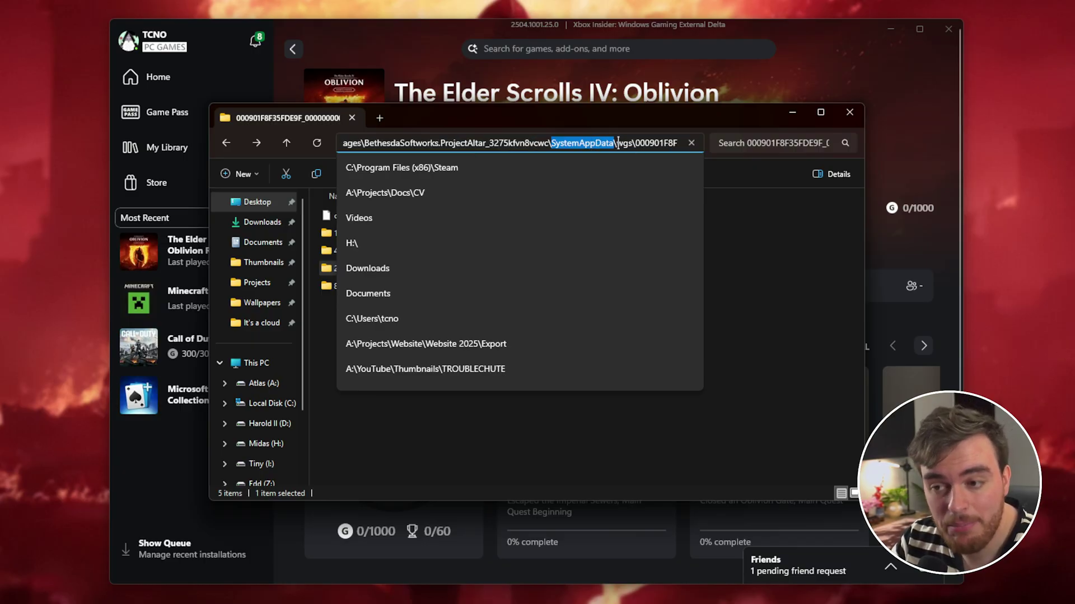
double_click(625, 143)
left_click(767, 216)
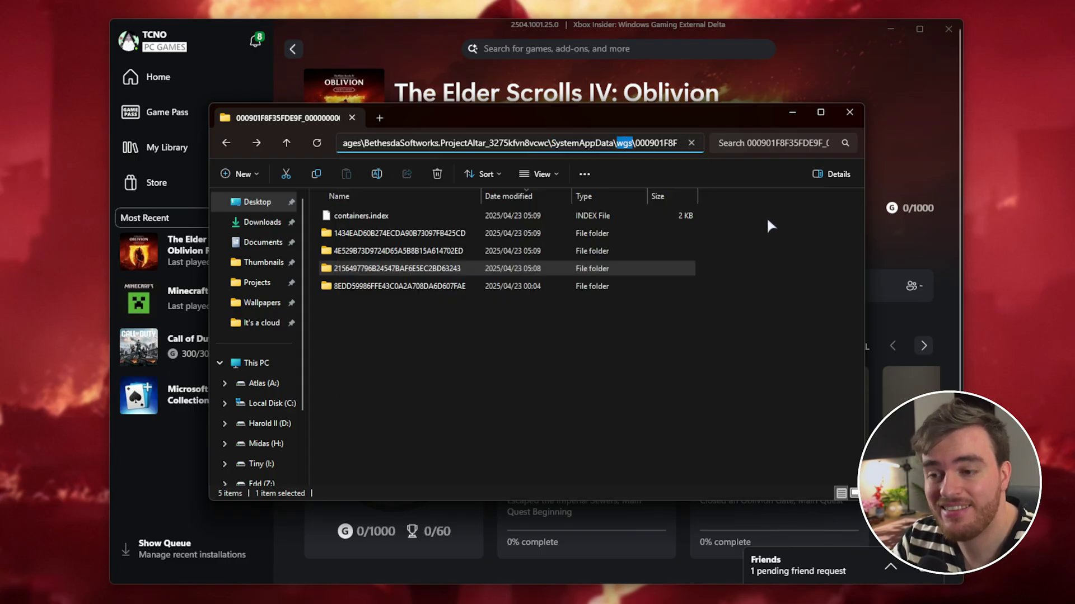
Step: From wgs, open the 1434EAD60B274ECDA90B73097FB425CD container and select its 23 KB save
key("alt+Up")
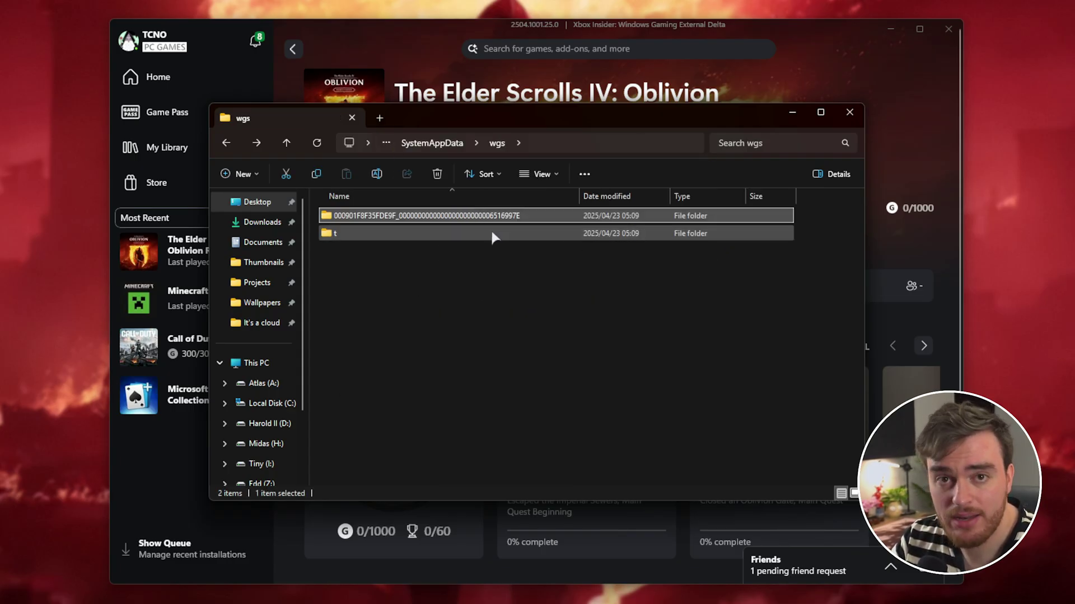
double_click(493, 216)
left_click_drag(575, 320, 529, 229)
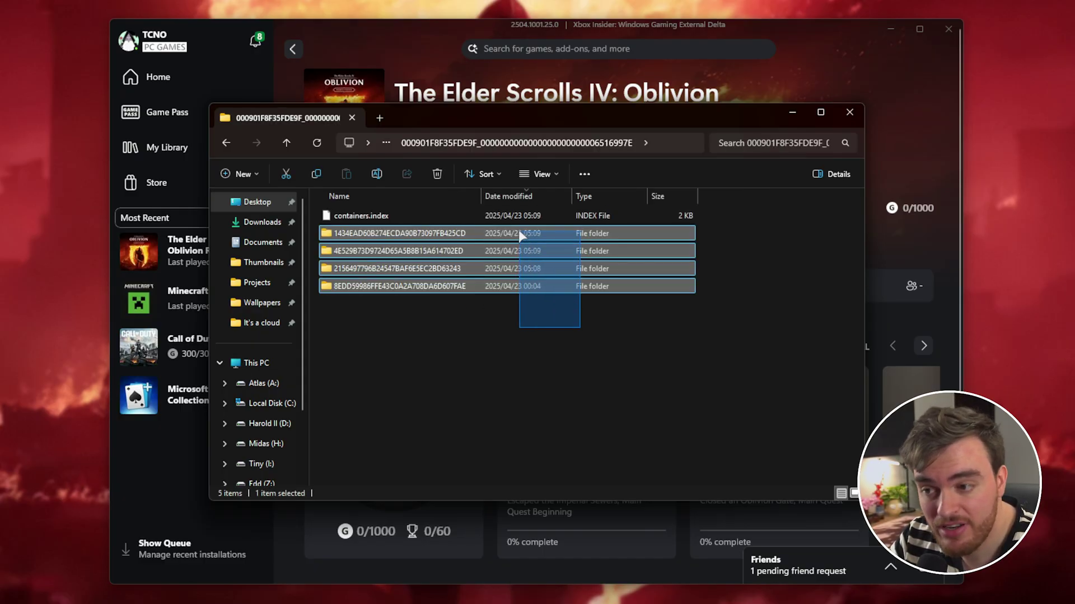
left_click(518, 311)
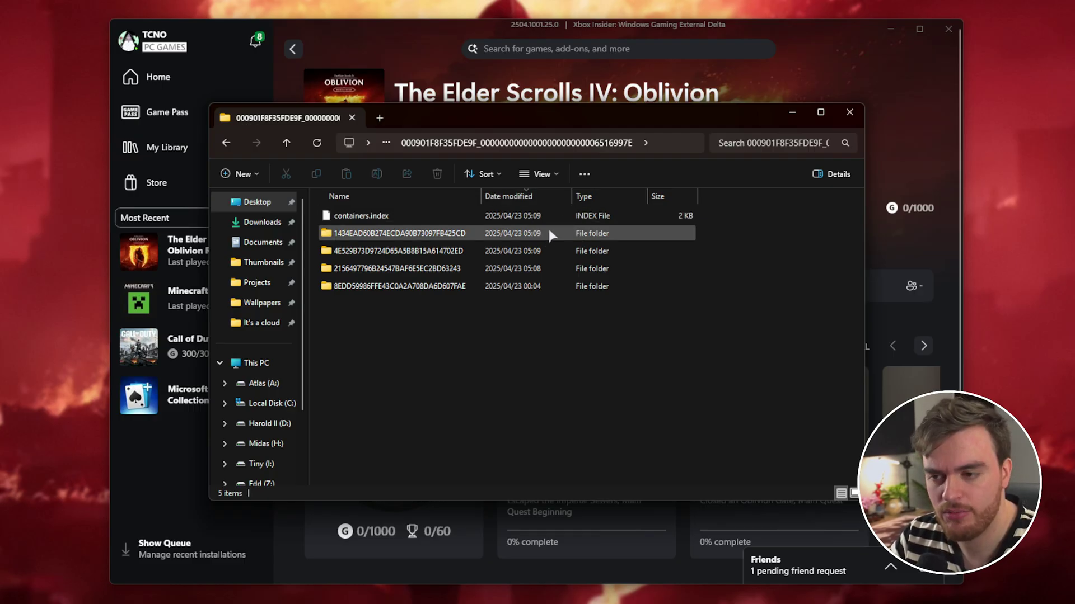
double_click(562, 234)
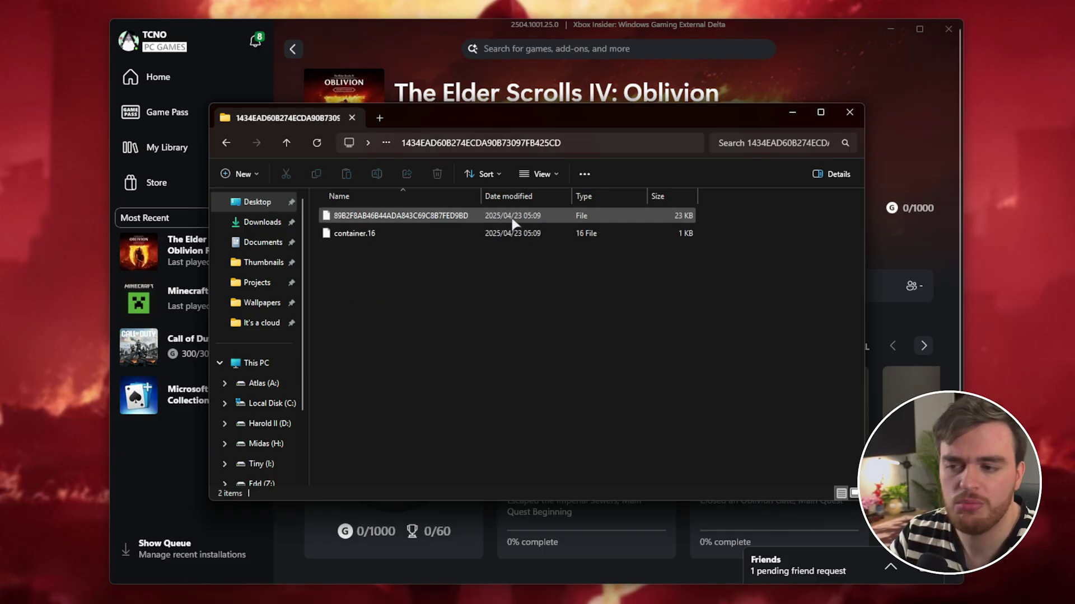
left_click(431, 215)
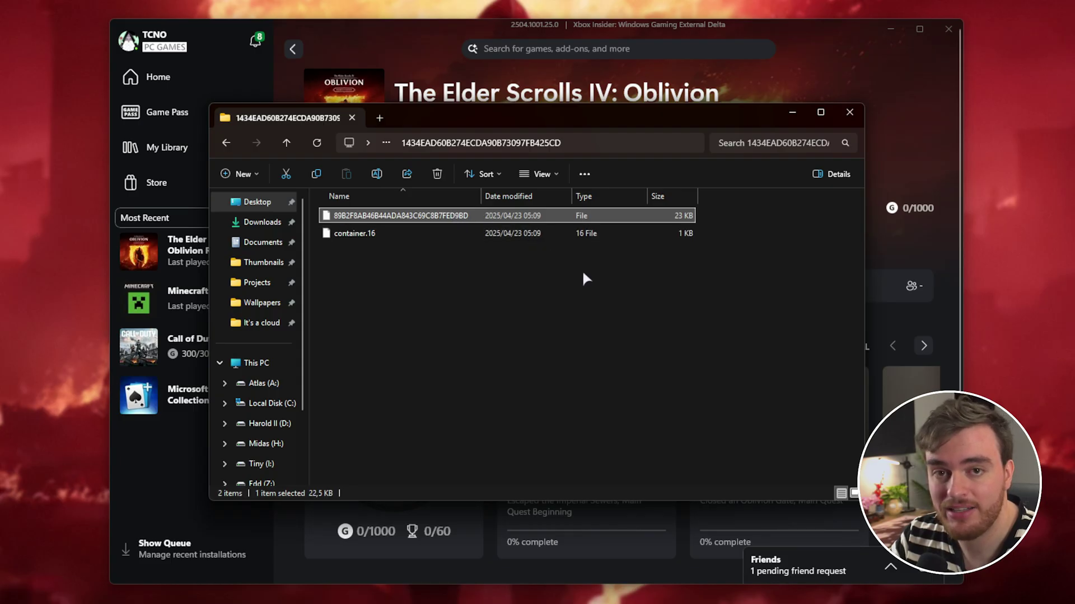
Step: Arrange the container and SaveGames windows side by side, narrowing SaveGames and its Name column
left_click_drag(533, 111, 329, 119)
left_click_drag(656, 176, 557, 175)
left_click_drag(388, 119, 381, 109)
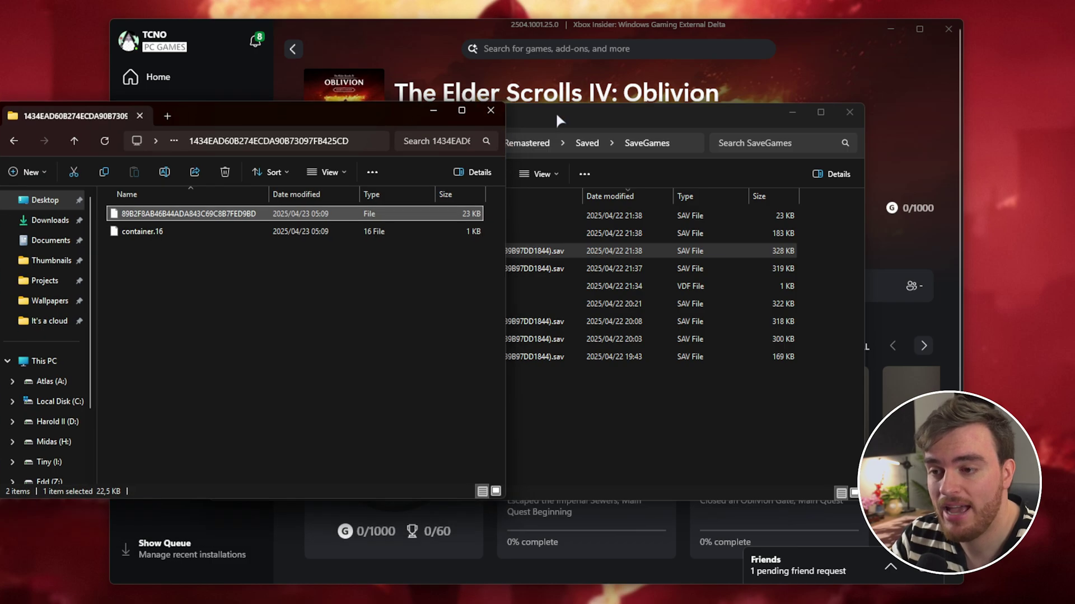
left_click_drag(556, 112, 846, 104)
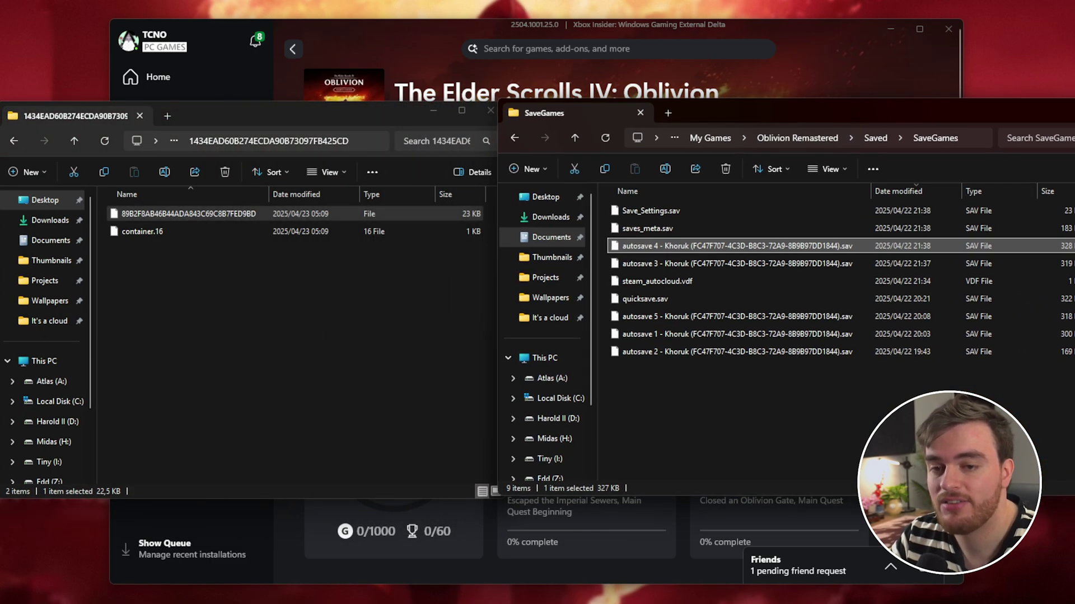
left_click_drag(1074, 313, 955, 313)
left_click_drag(870, 190, 754, 190)
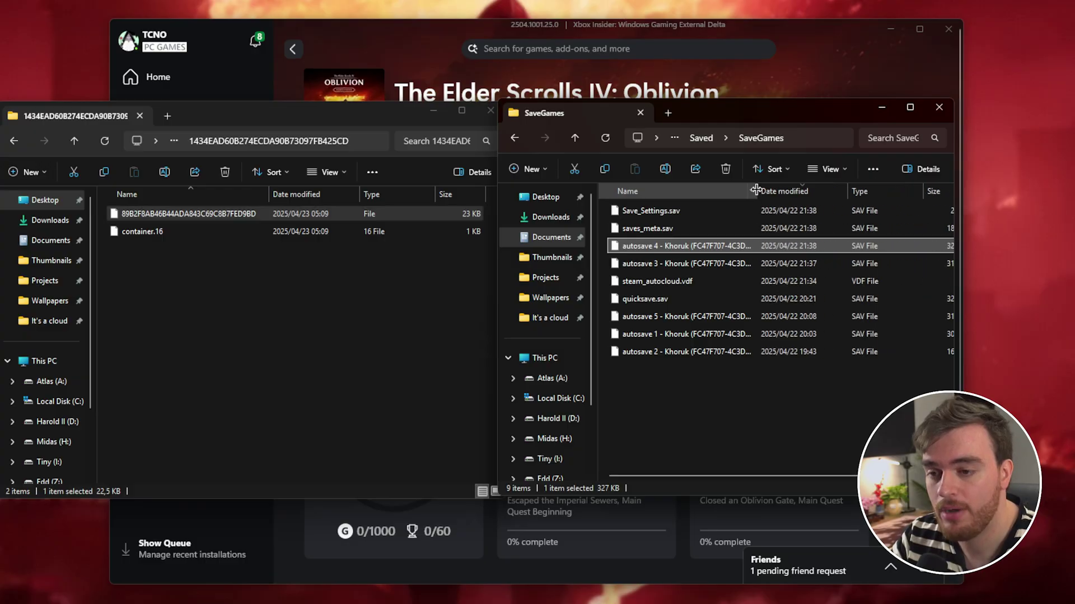
left_click_drag(742, 115, 752, 118)
key("alt+Left")
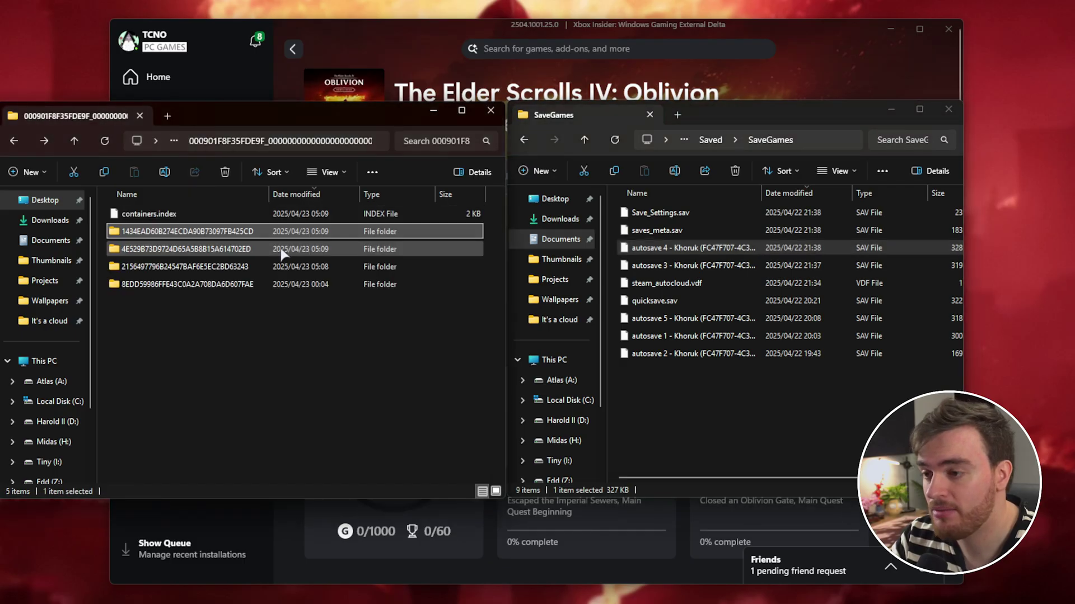
left_click(734, 253)
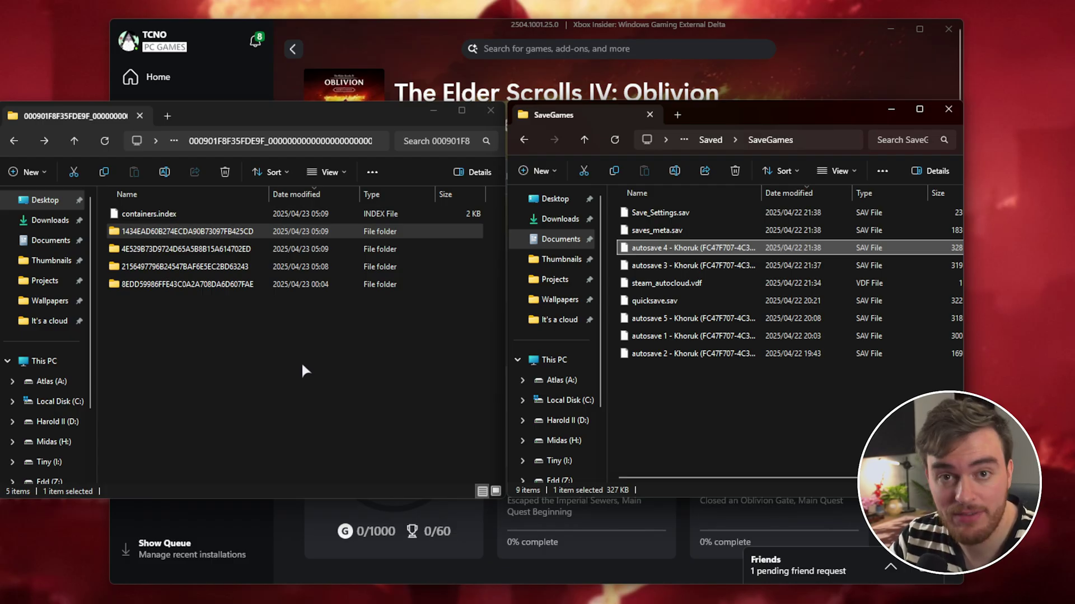
Step: In the 1434EAD container, back up the 23 KB save by appending .old
left_click_drag(428, 407, 399, 269)
left_click(391, 231)
double_click(392, 231)
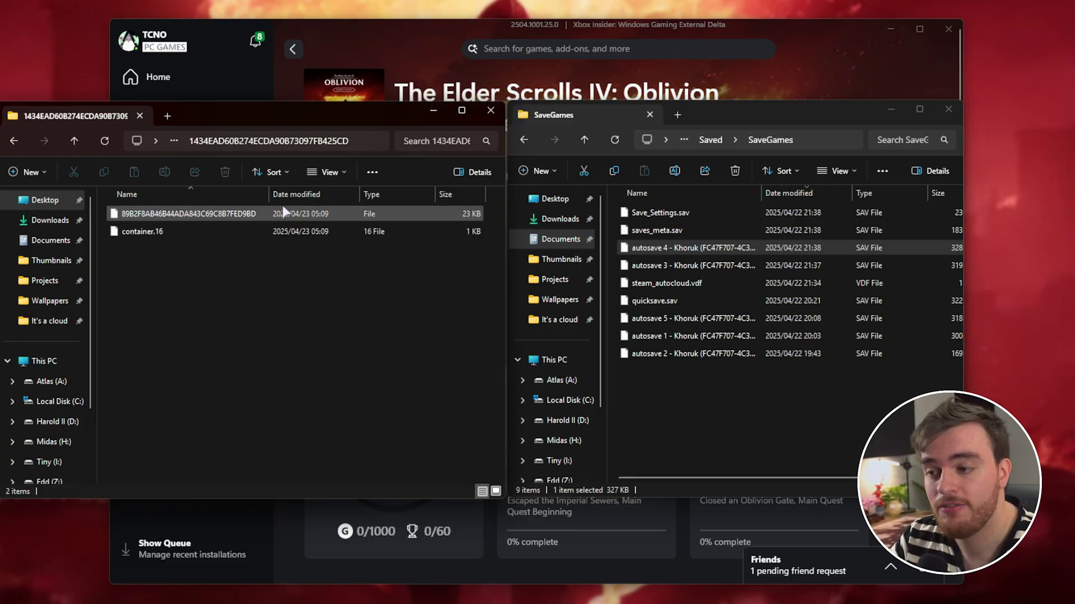
left_click(283, 212)
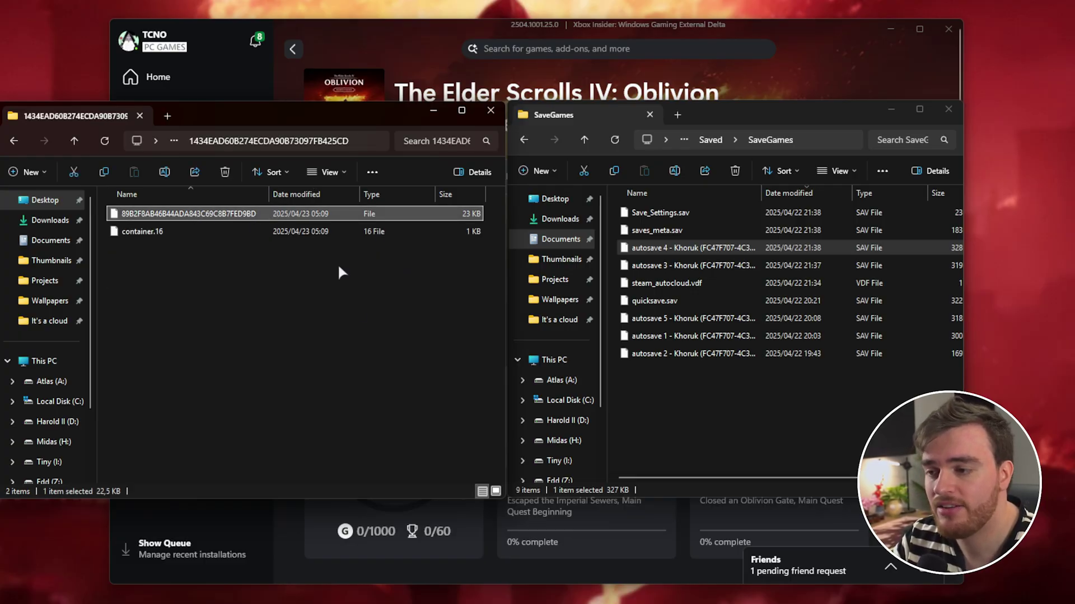
key("F2")
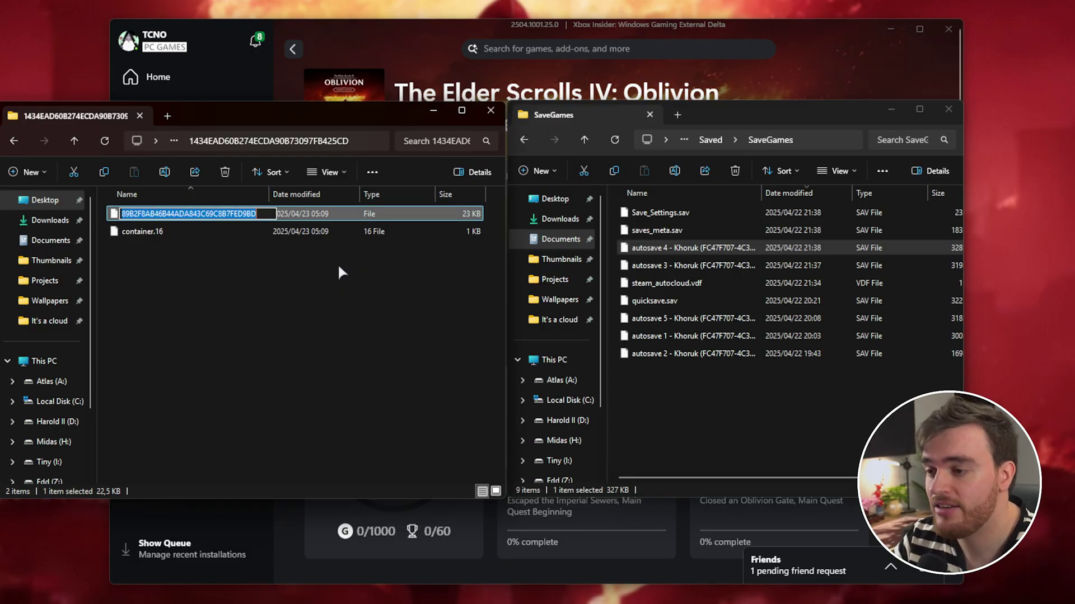
key("End")
type(".old")
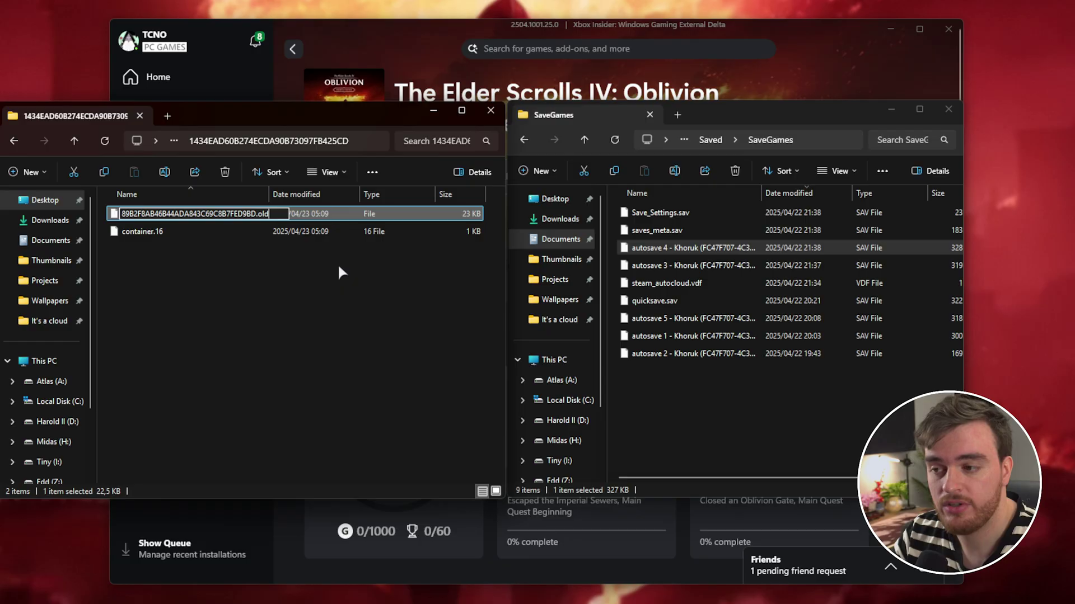
key("Return")
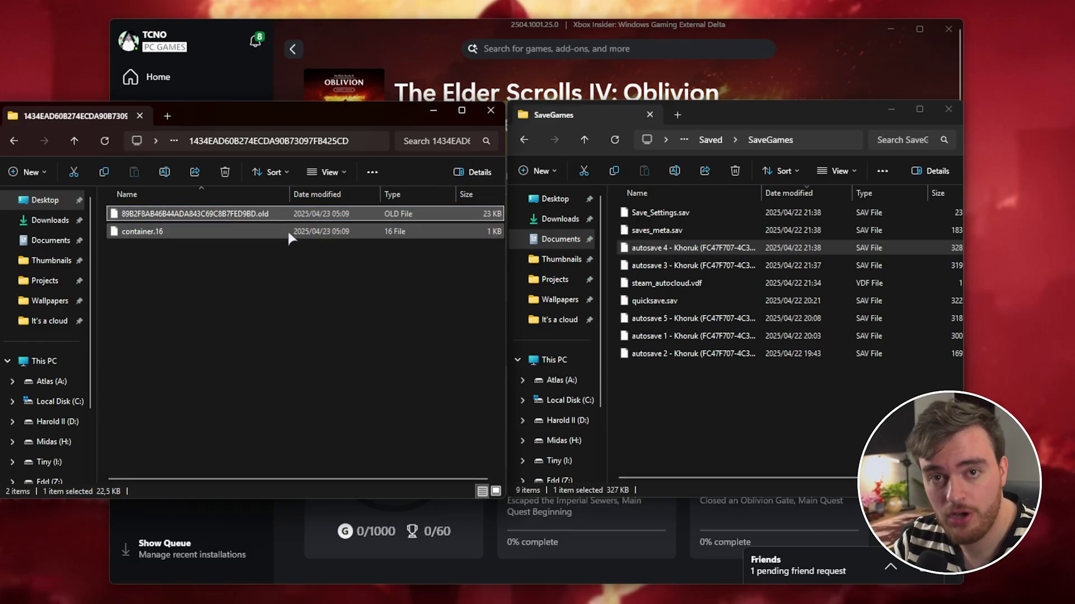
Step: Copy the Steam autosave 4 into the container folder
left_click(757, 248)
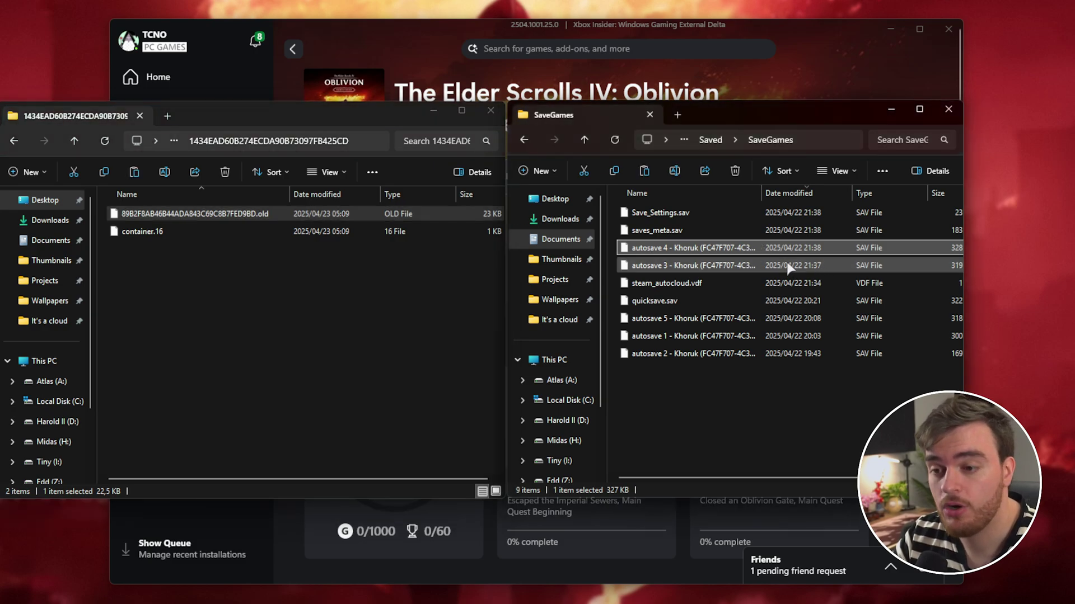
left_click(382, 277)
key("ctrl+v")
left_click(484, 350)
Step: Rename the pasted autosave 4 to the original hex name, accepting the extension change
left_click(301, 213)
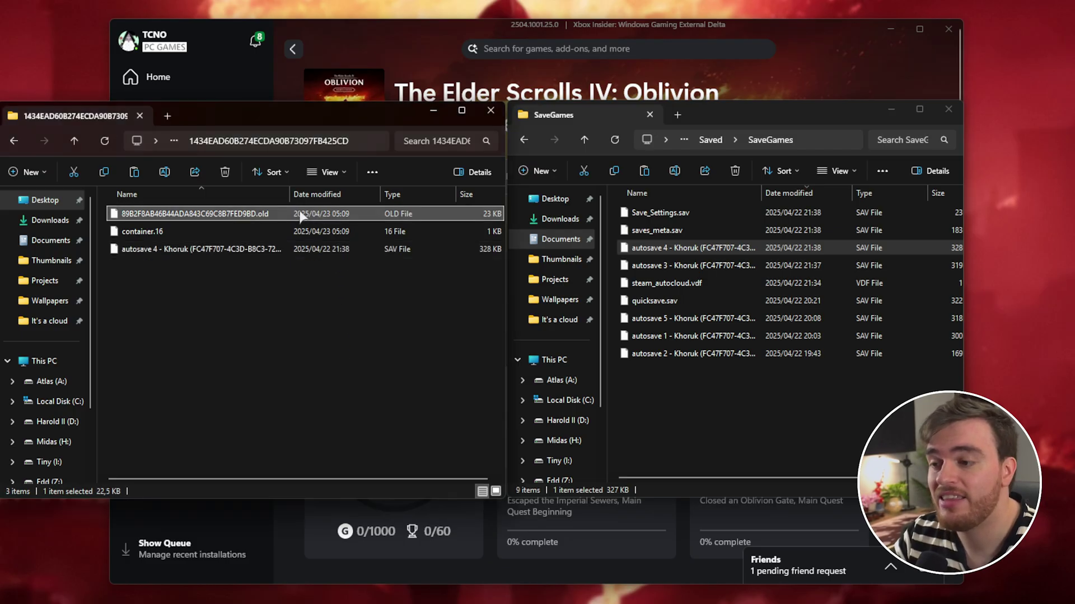
key("F2")
key("ctrl+c")
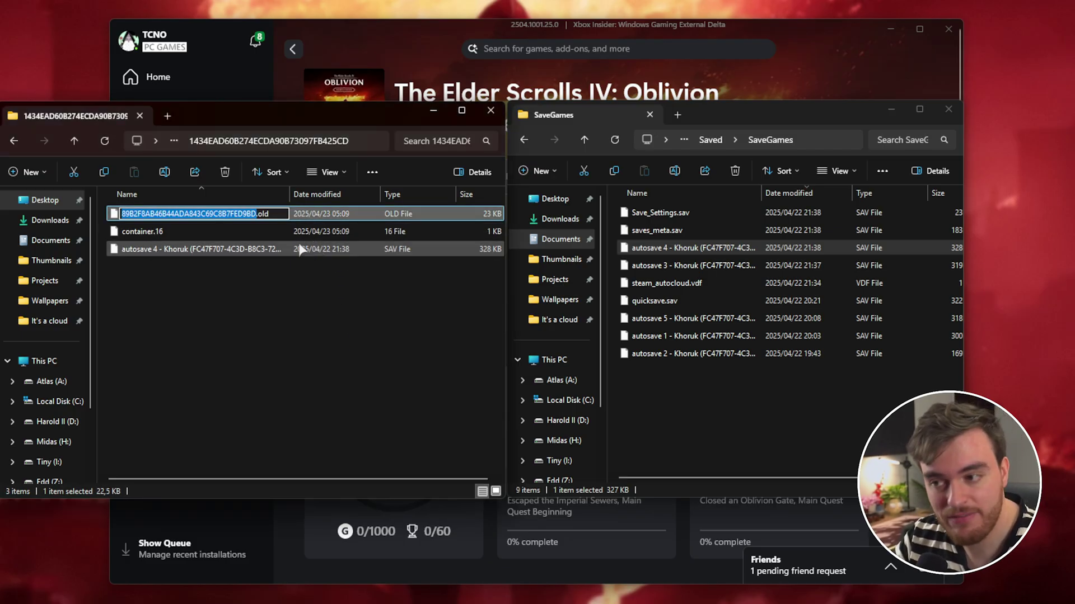
left_click(285, 249)
key("F2")
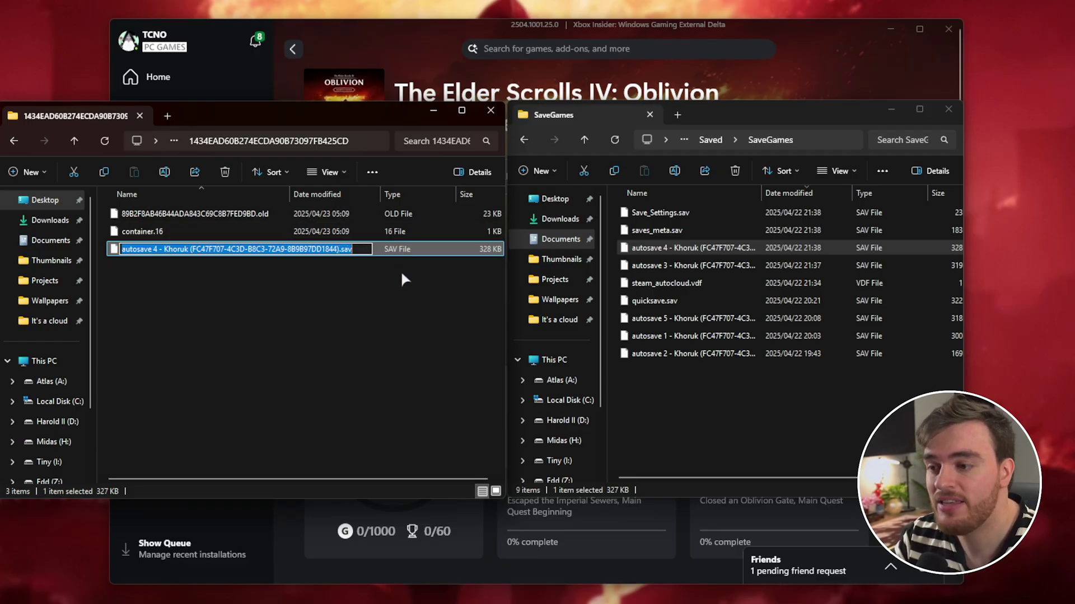
key("ctrl+v")
key("Return")
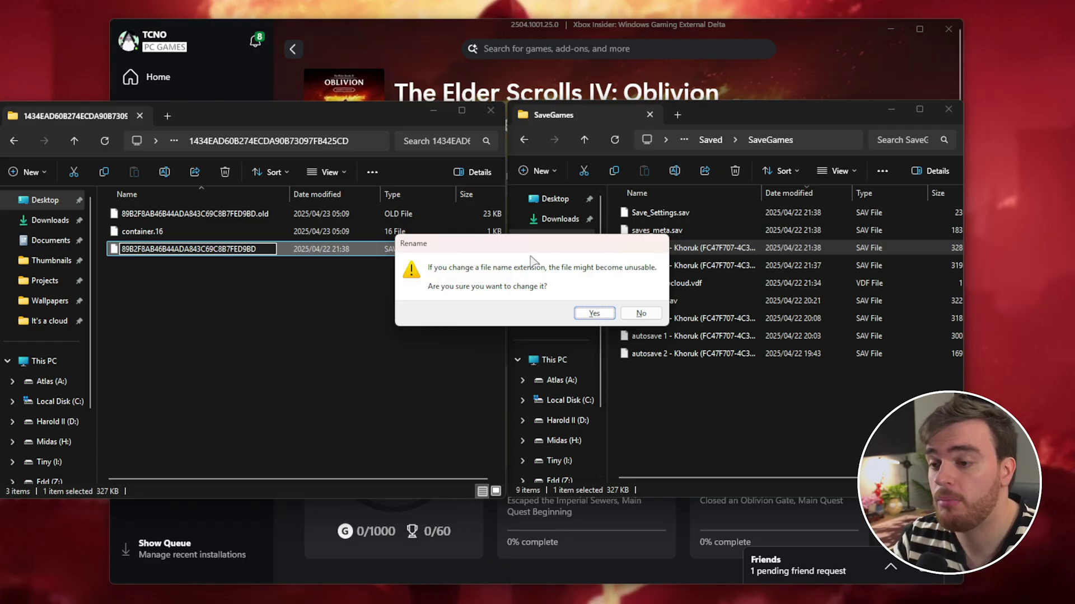
left_click(592, 315)
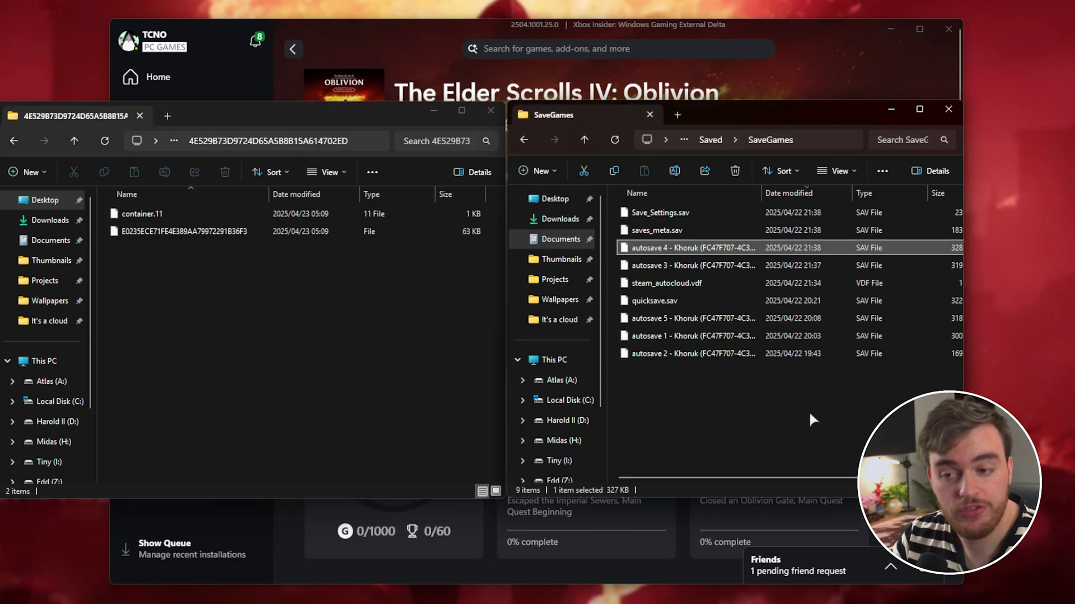
Step: Mark autosave 4 as .old and paste the Xbox container's 63 KB save into SaveGames
left_click_drag(808, 411, 738, 146)
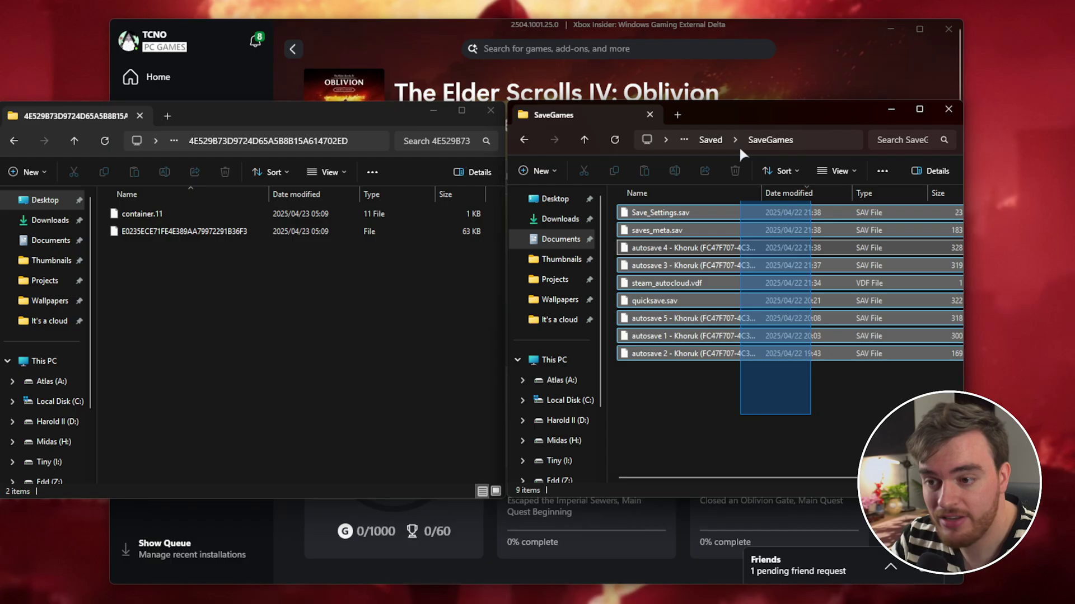
left_click(768, 385)
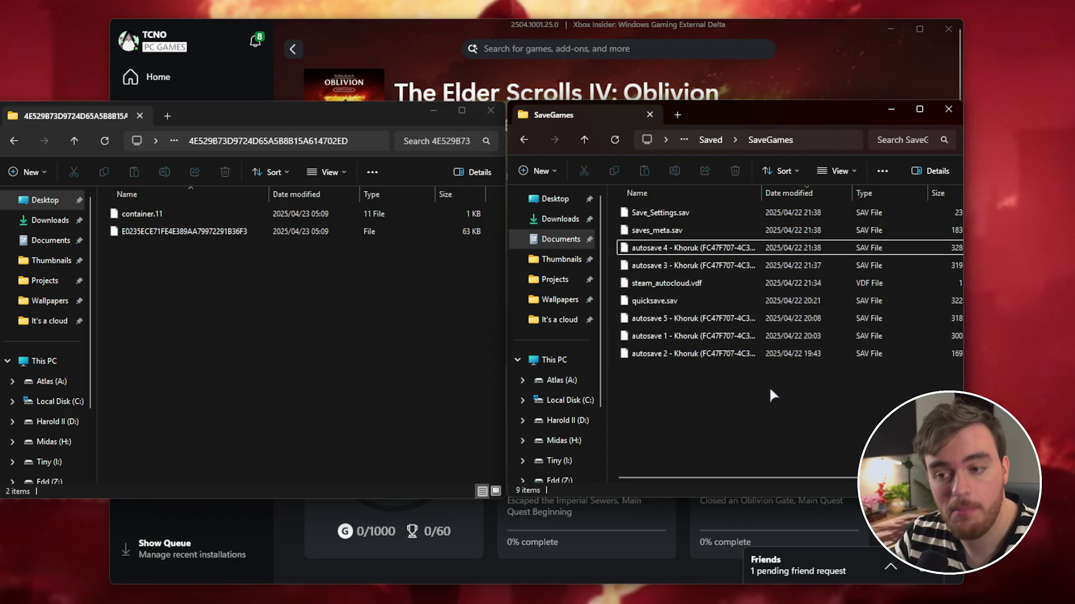
left_click(742, 251)
type(".old")
left_click(345, 234)
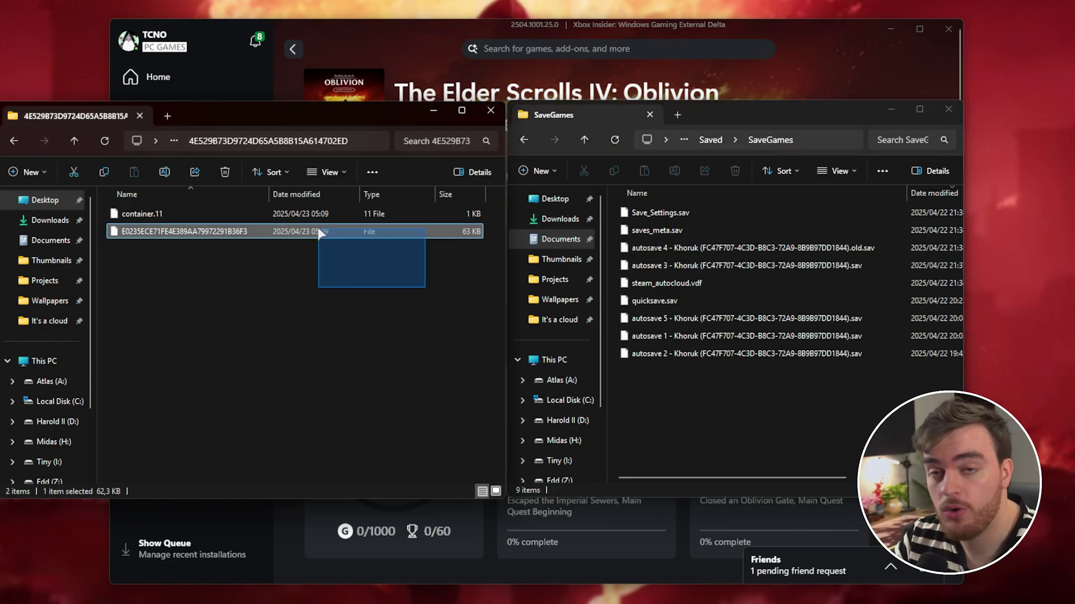
key("ctrl+c")
left_click(728, 410)
key("ctrl+v")
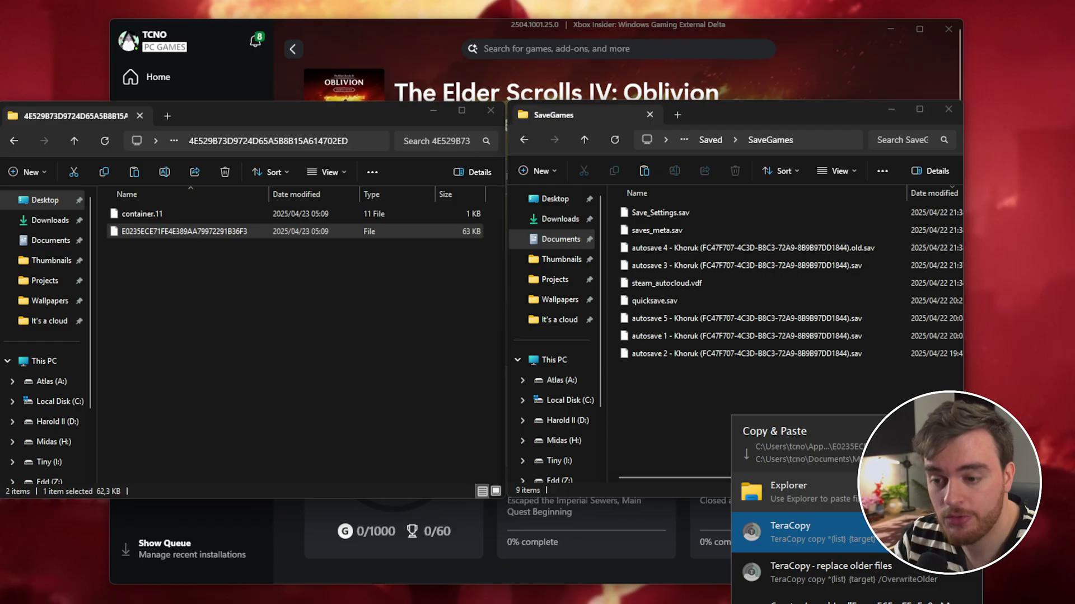
key("Return")
Step: Rename the pasted Xbox save to the autosave 4 - Khoruk name
left_click(727, 247)
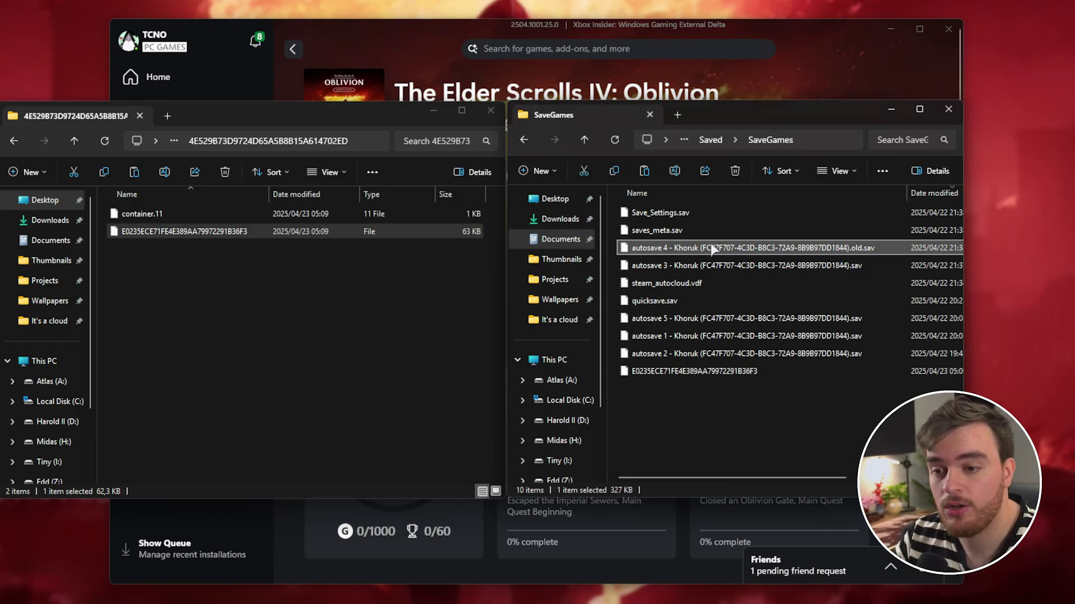
key("F2")
left_click(851, 248)
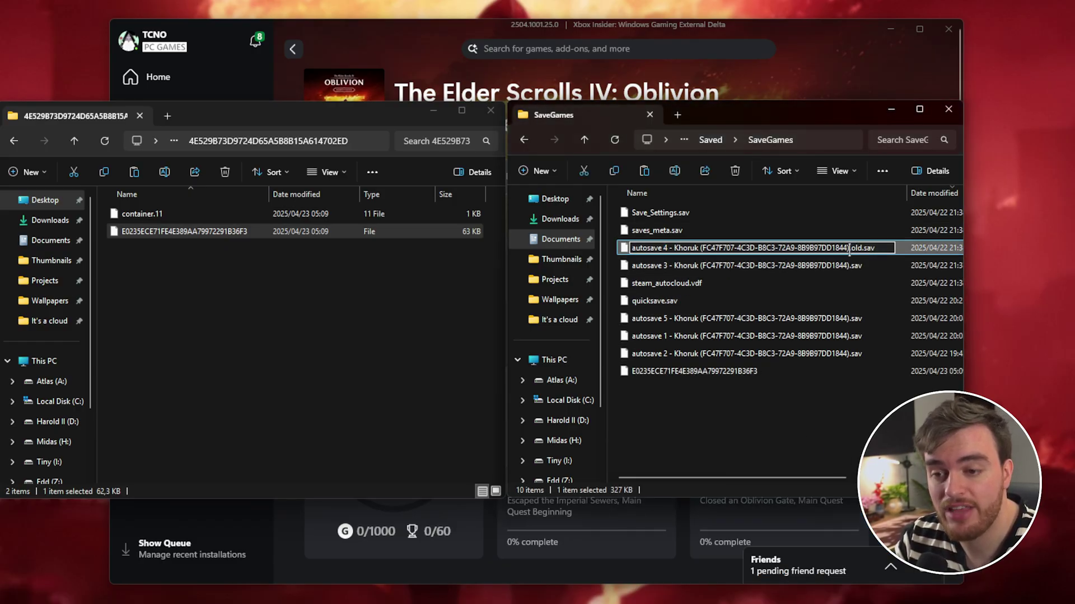
key("Return")
left_click(773, 372)
key("F2")
key("ctrl+v")
key("Return")
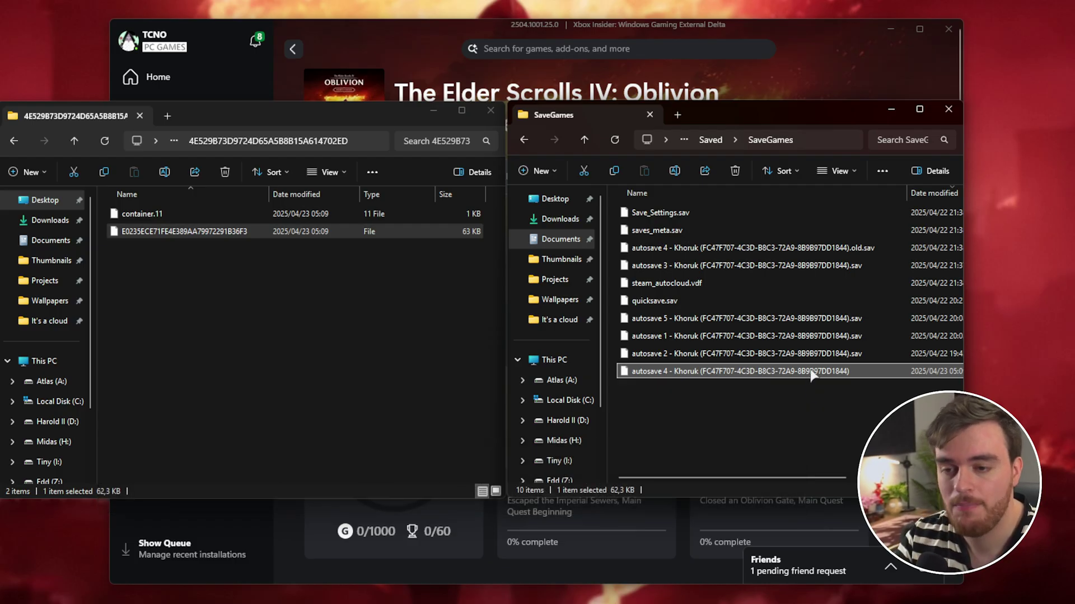
Step: Delete the renamed copy, reselect autosave 4, and bring up the Xbox app
key("Delete")
left_click(875, 250)
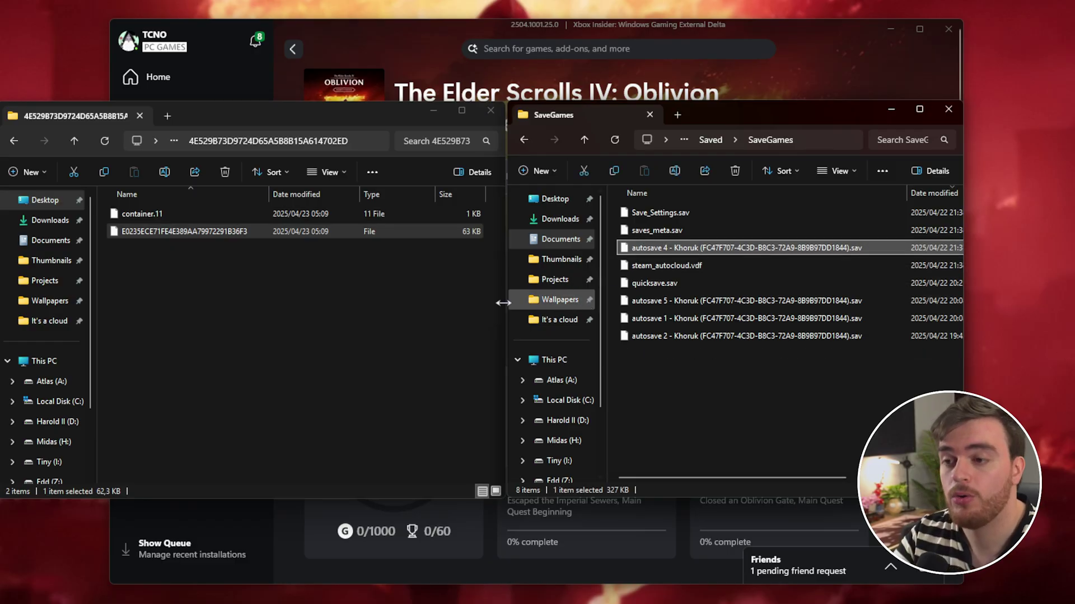
left_click(589, 95)
Step: Launch Oblivion Remastered and accept the brightness and sound/text settings screens
left_click(374, 174)
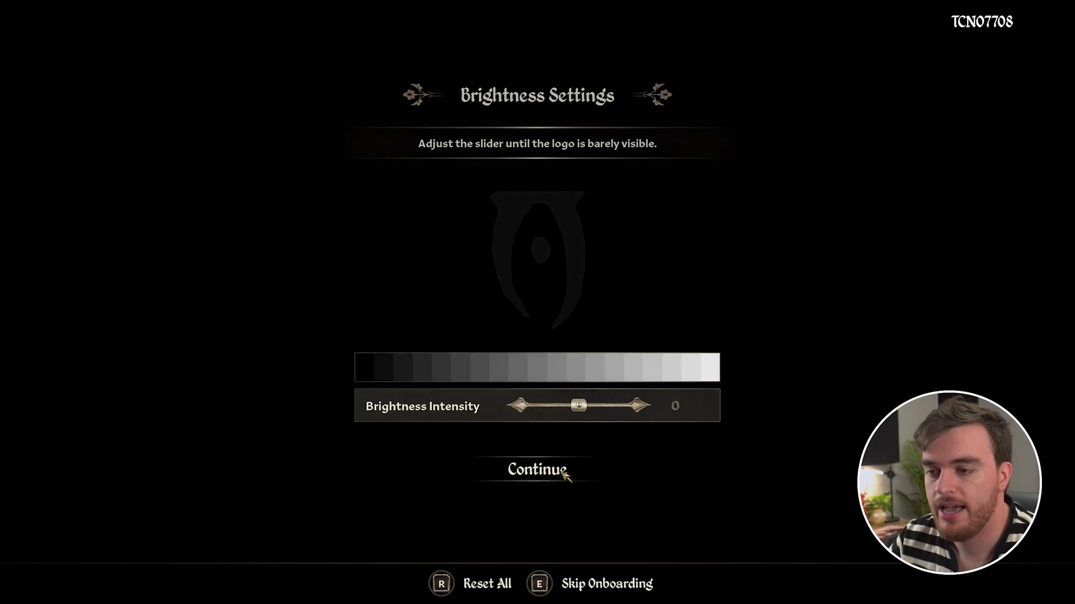
left_click(560, 472)
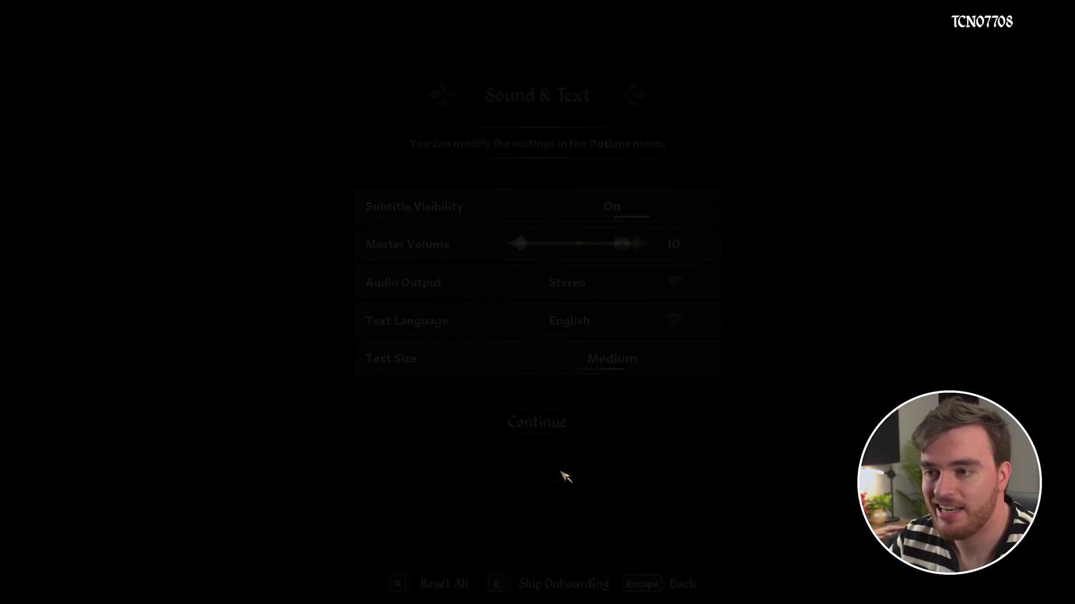
left_click(547, 426)
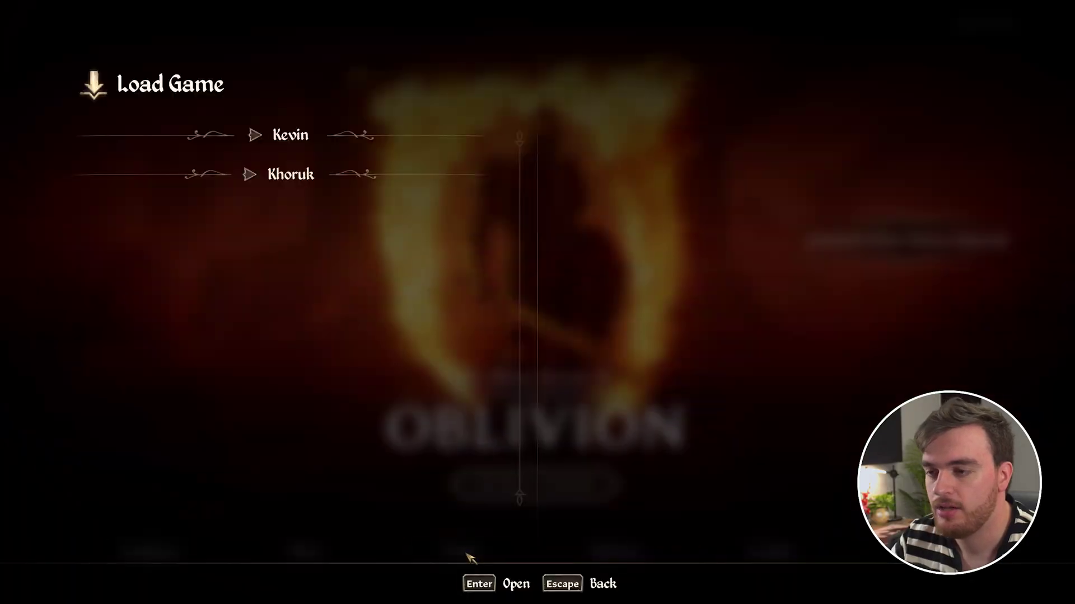
Step: In Load Game, expand the player profile and Khoruk, then choose Autosave 4
left_click(294, 138)
mouse_move(312, 180)
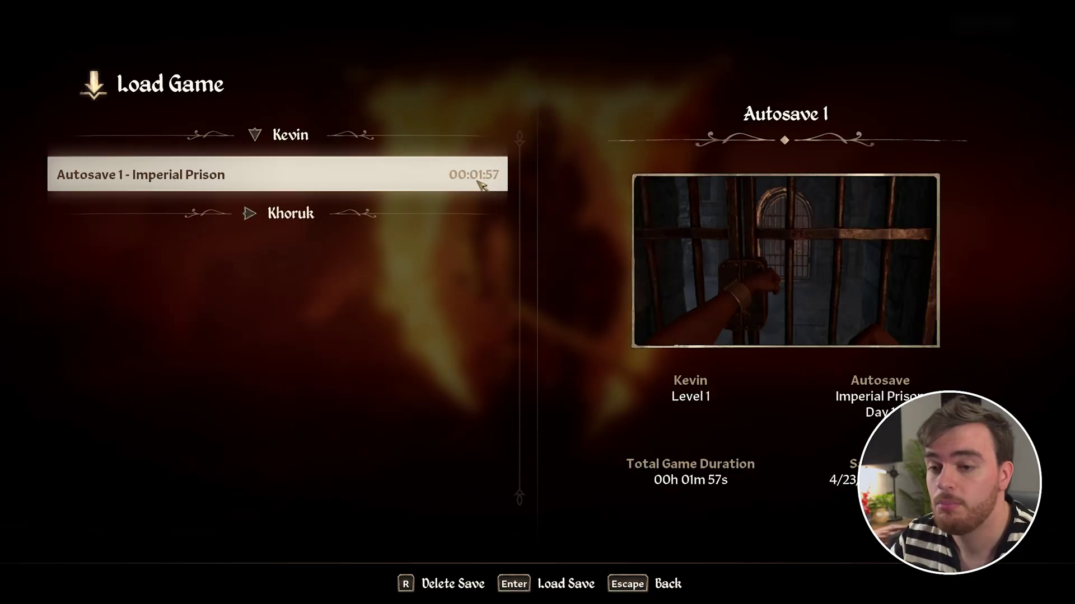
left_click(337, 216)
mouse_move(369, 253)
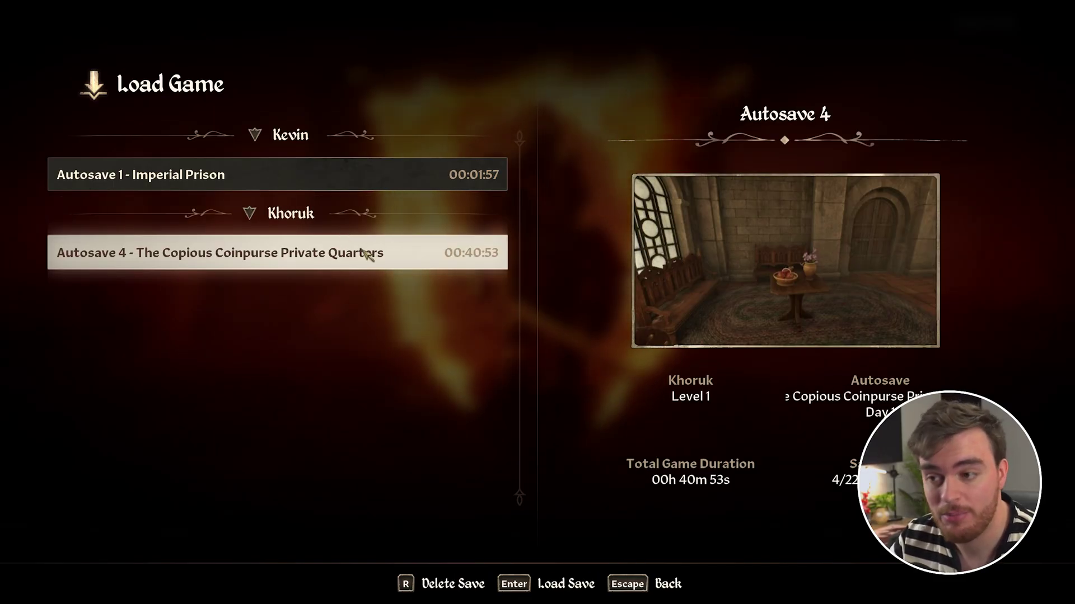
left_click(368, 254)
Step: Confirm loading Autosave 4, check the character sheet, then switch to third-person view
left_click(494, 312)
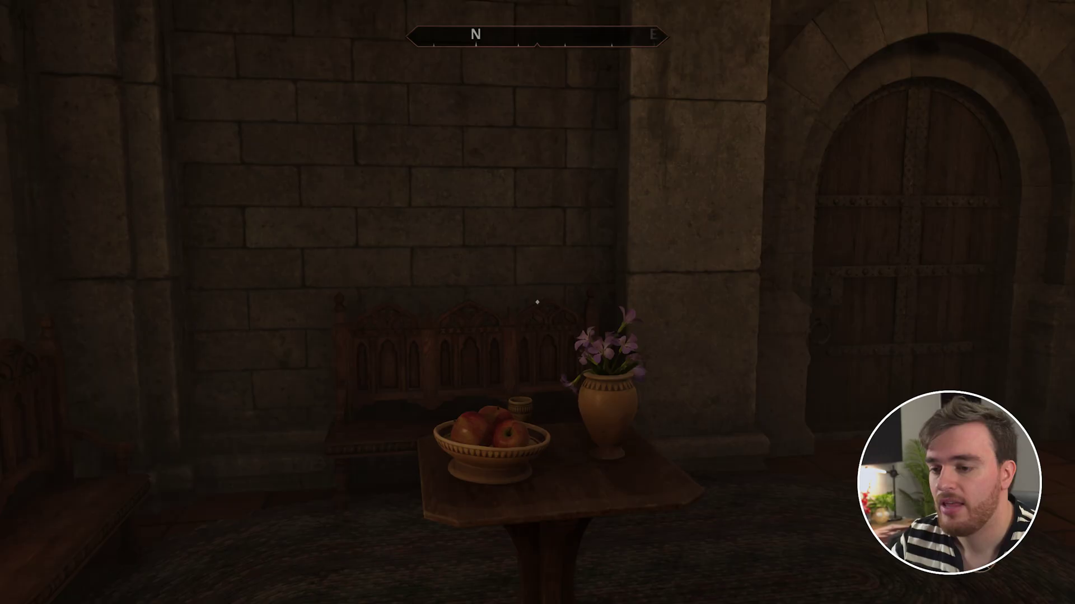
key("Tab")
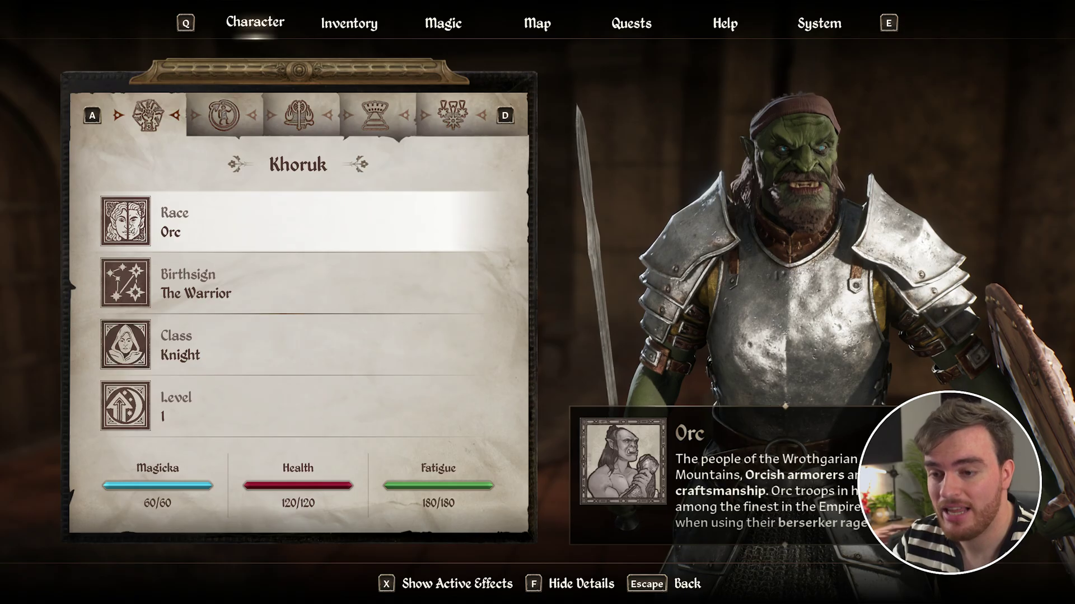
key("Escape")
key("f")
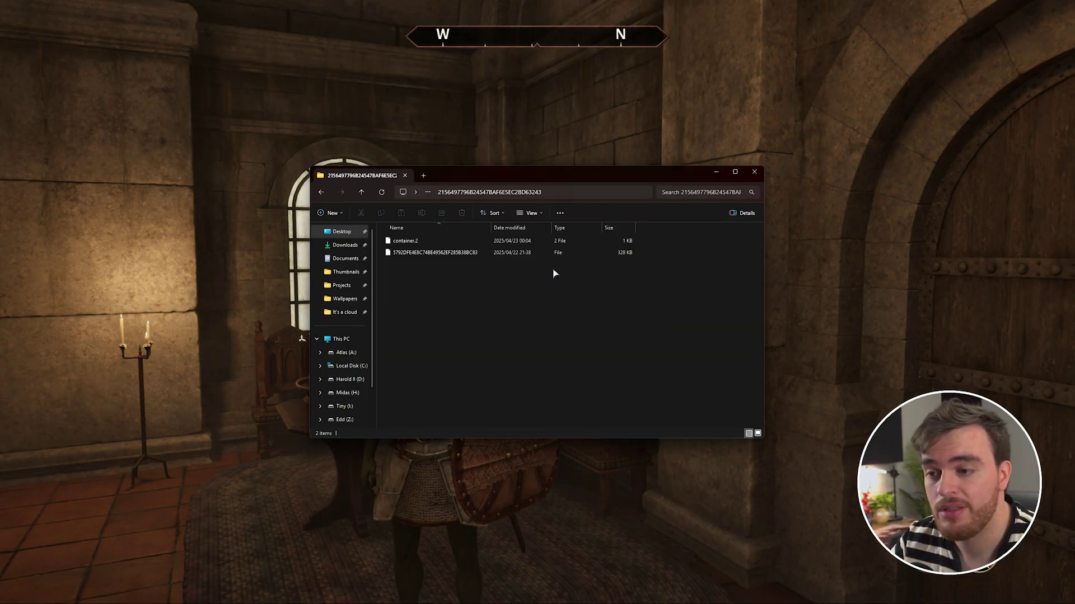
Step: Review the container folder's files and the View and Show options
left_click_drag(563, 307, 504, 234)
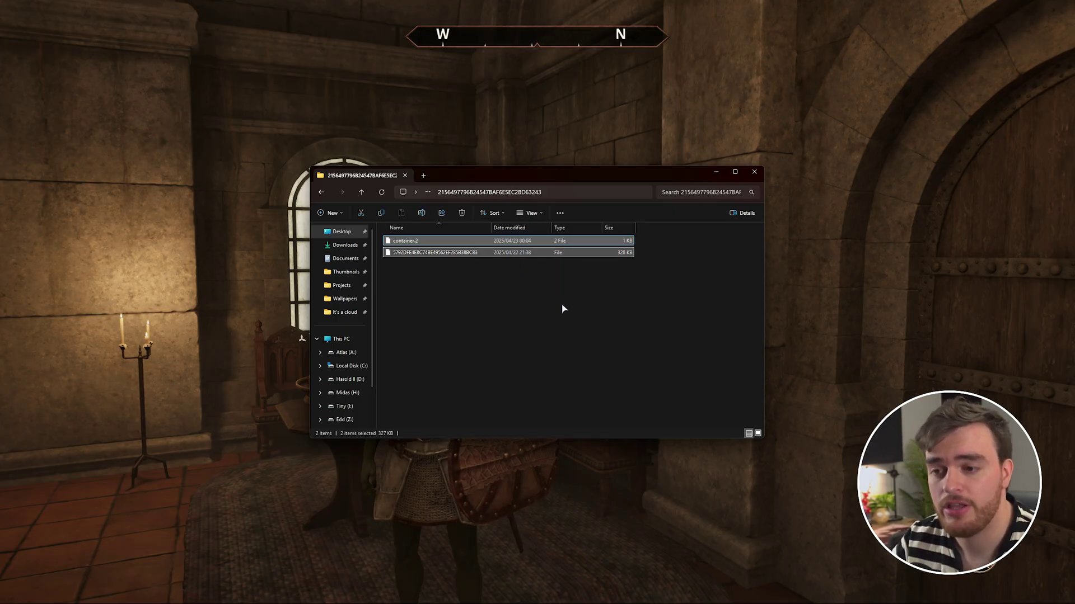
left_click(500, 290)
left_click(534, 214)
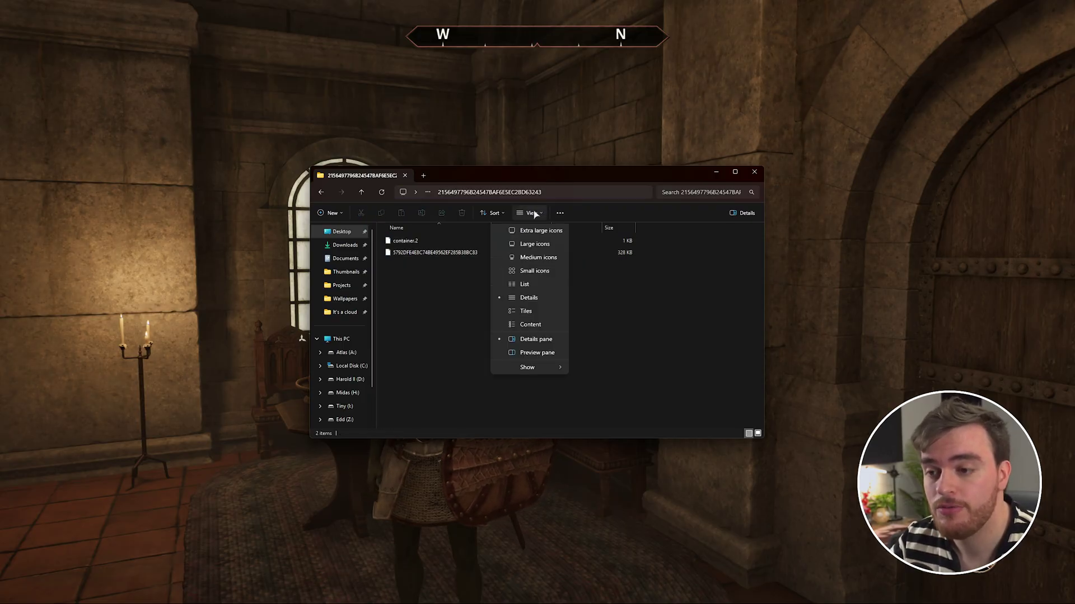
mouse_move(547, 374)
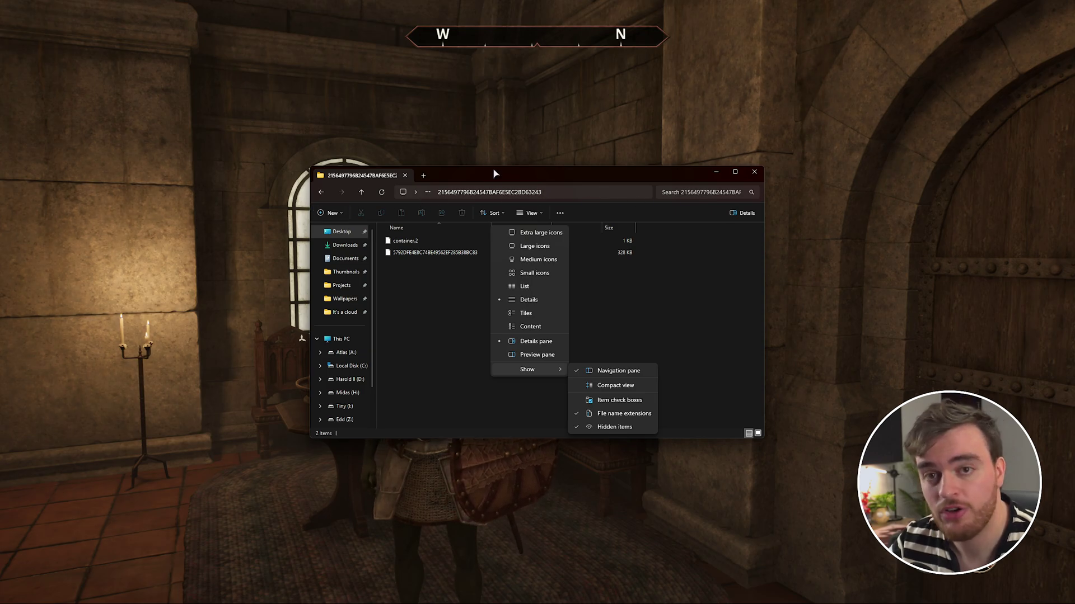
left_click(722, 239)
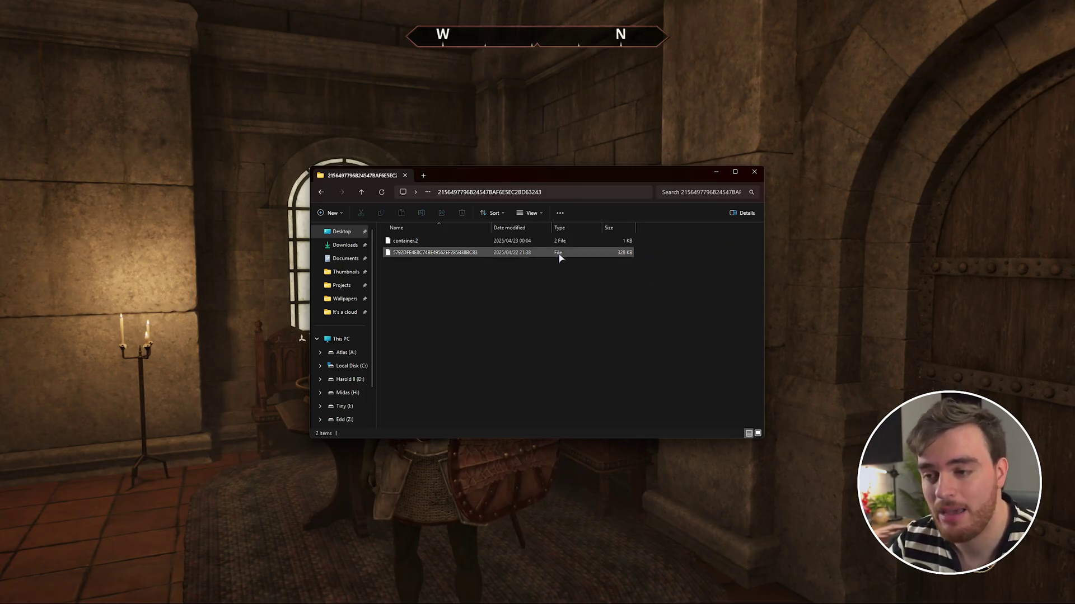
Step: Select the 328 KB container save, widen the Name column, then close Explorer
left_click_drag(582, 351, 464, 261)
left_click(484, 253)
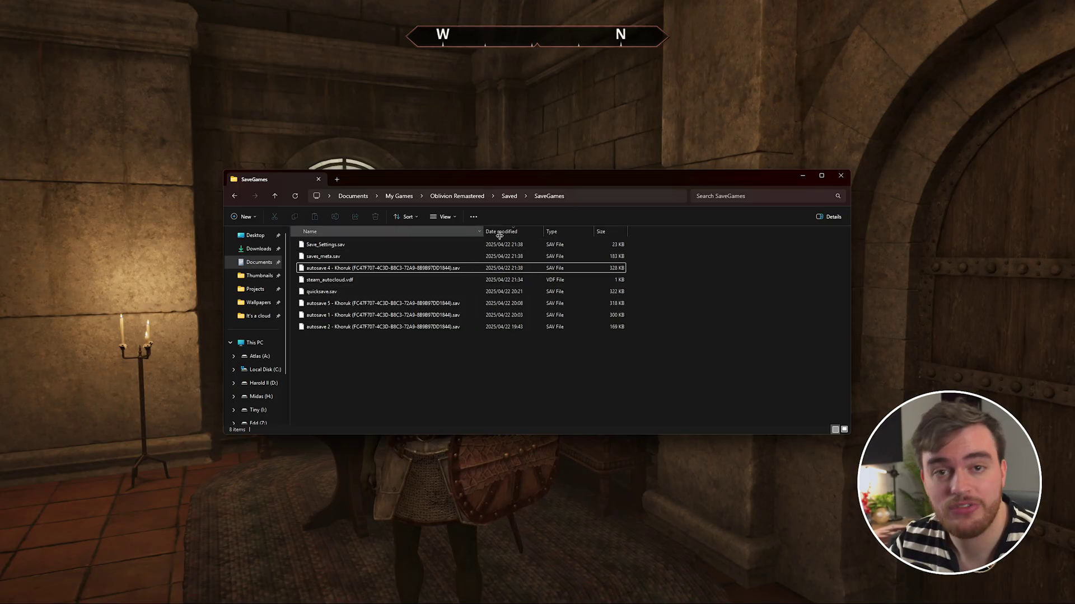
left_click_drag(501, 235, 501, 236)
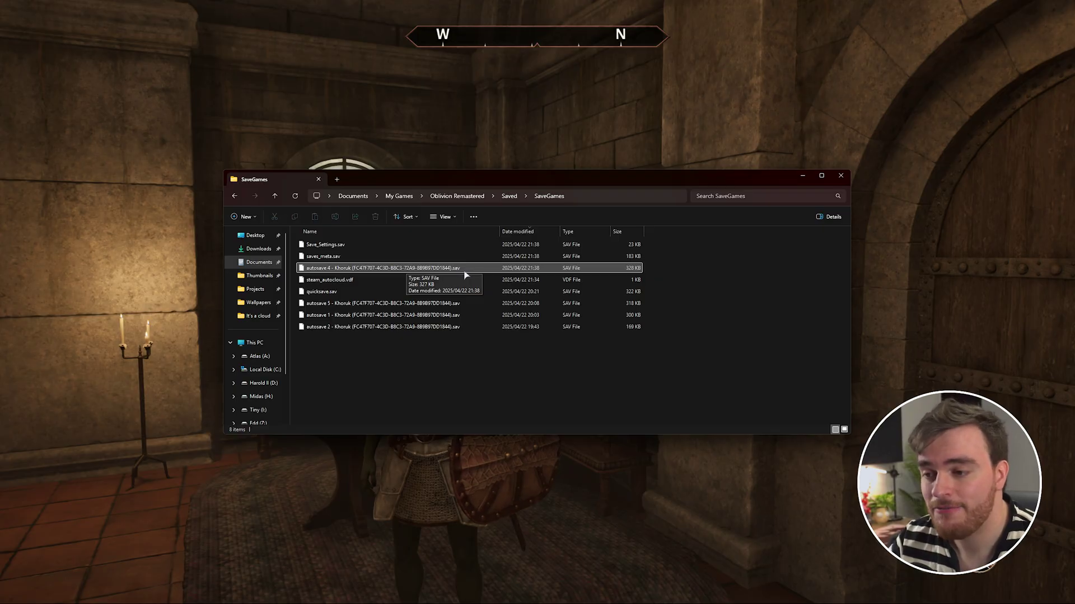
left_click(802, 175)
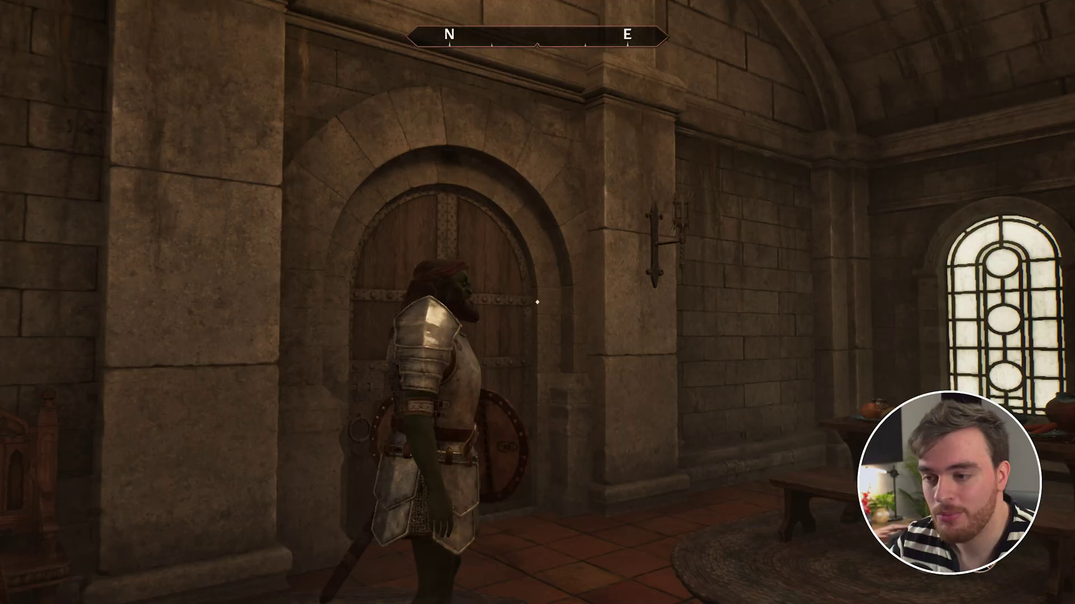
Step: Run Khoruk through the Copious Coinpurse quarters, past the door toward the arched windows
key("w")
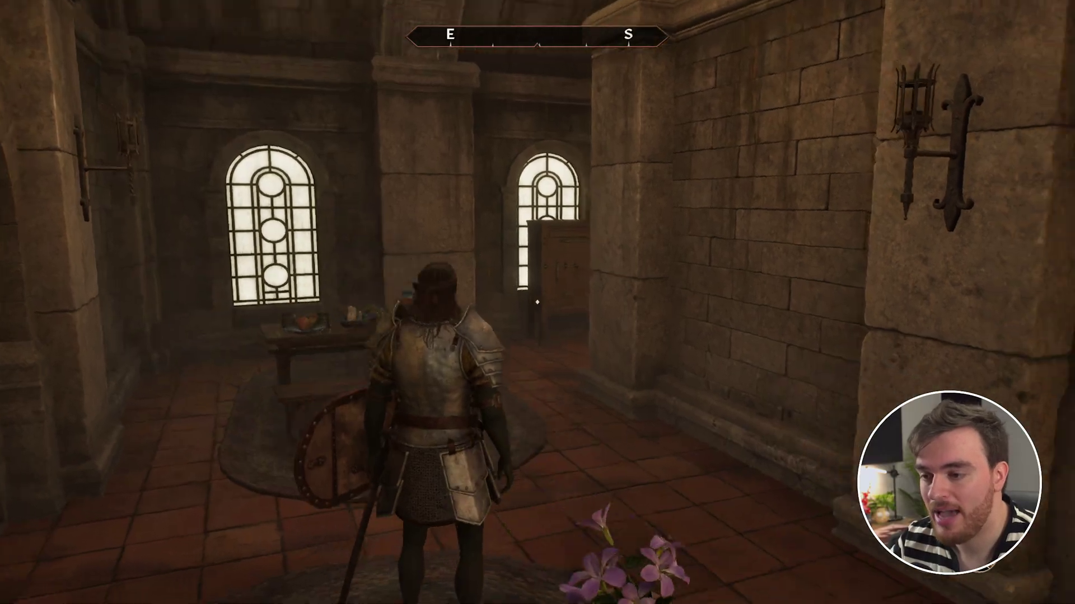
key("w")
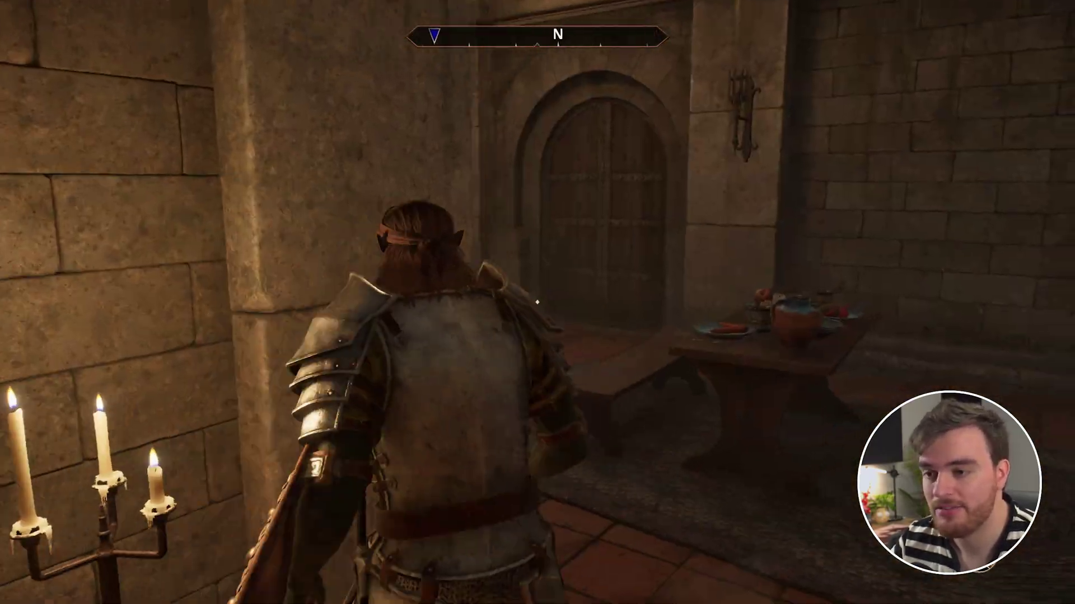
key("w")
key("w")
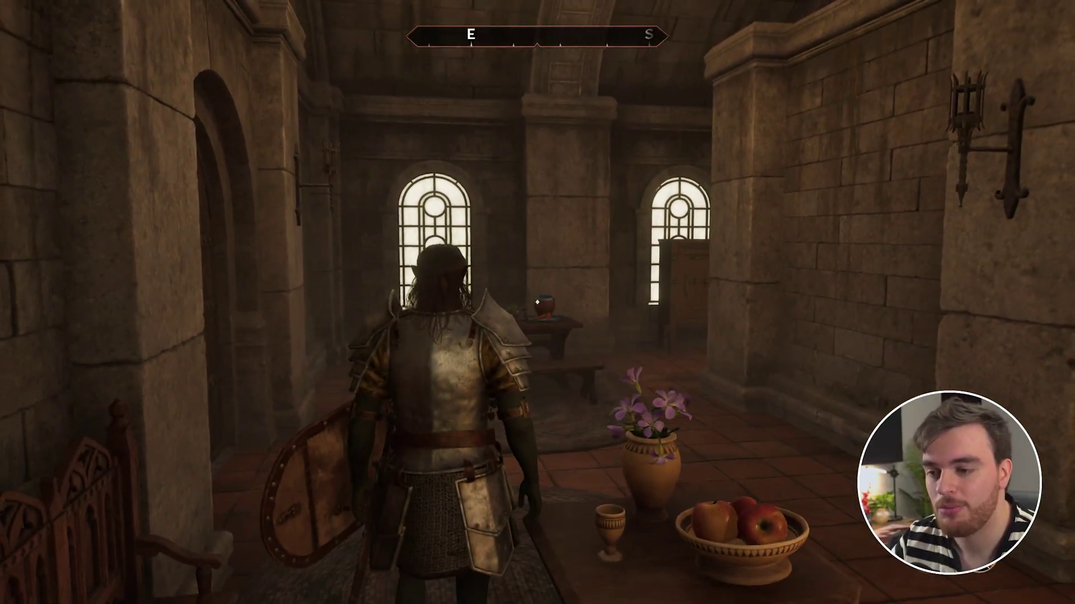